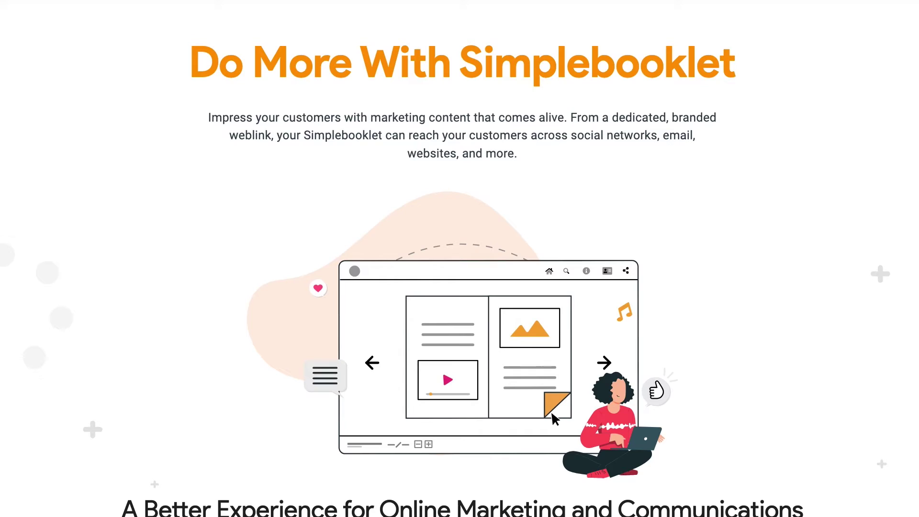
# Read through the Simplebooklet overview page, including the feature list and the PRO, Business and free plan sections.
pyautogui.scroll(-1, 459, 273)
pyautogui.scroll(-5, 460, 259)
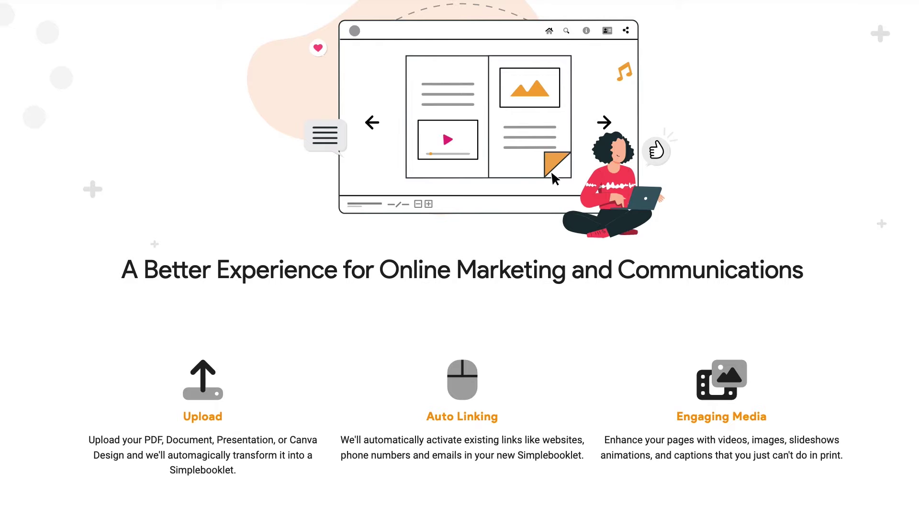
pyautogui.scroll(-5, 460, 258)
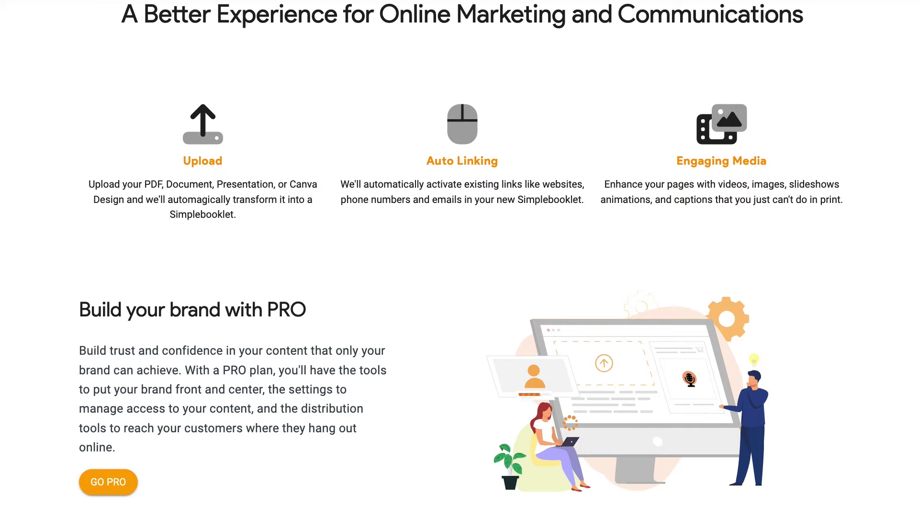
pyautogui.scroll(-5, 460, 258)
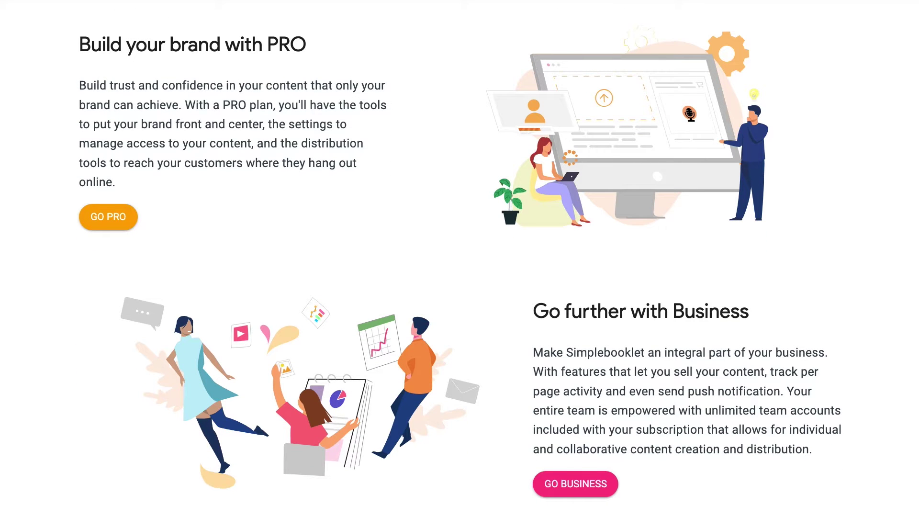
pyautogui.scroll(-5, 459, 258)
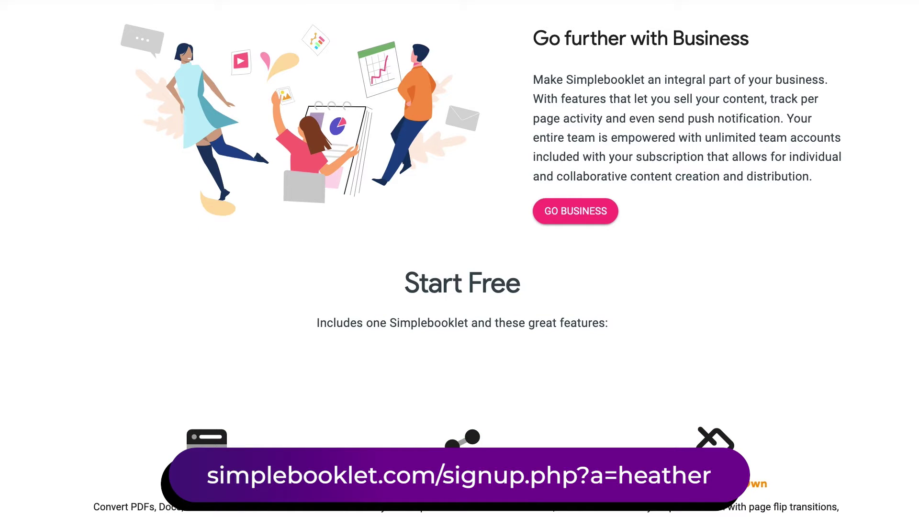
pyautogui.scroll(-2, 459, 258)
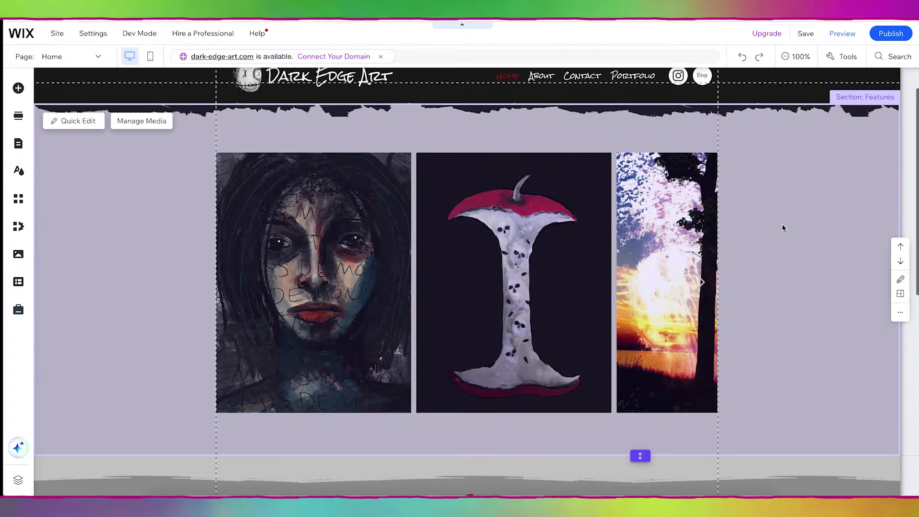
# Add an empty Basic section to the Home page between the artwork gallery and the sign-up form.
pyautogui.scroll(-2, 781, 224)
pyautogui.scroll(-2, 782, 228)
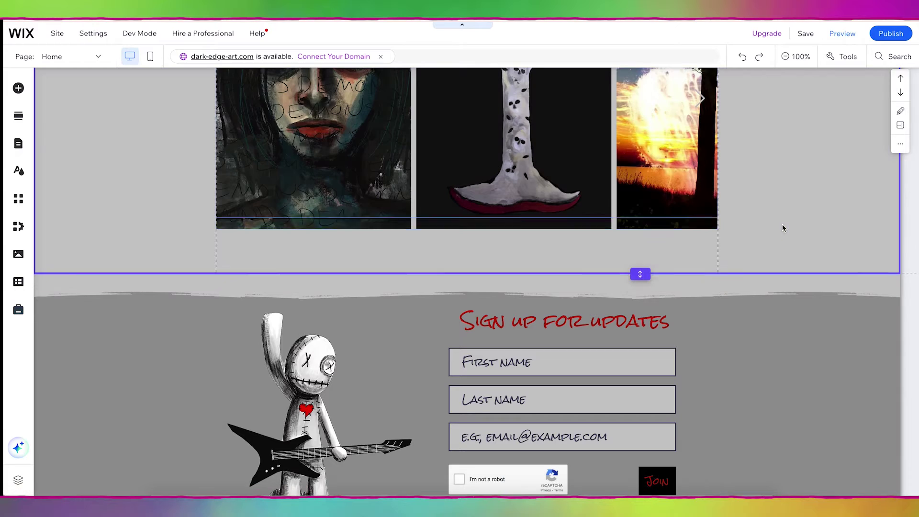
pyautogui.scroll(-5, 782, 227)
pyautogui.scroll(9, 782, 224)
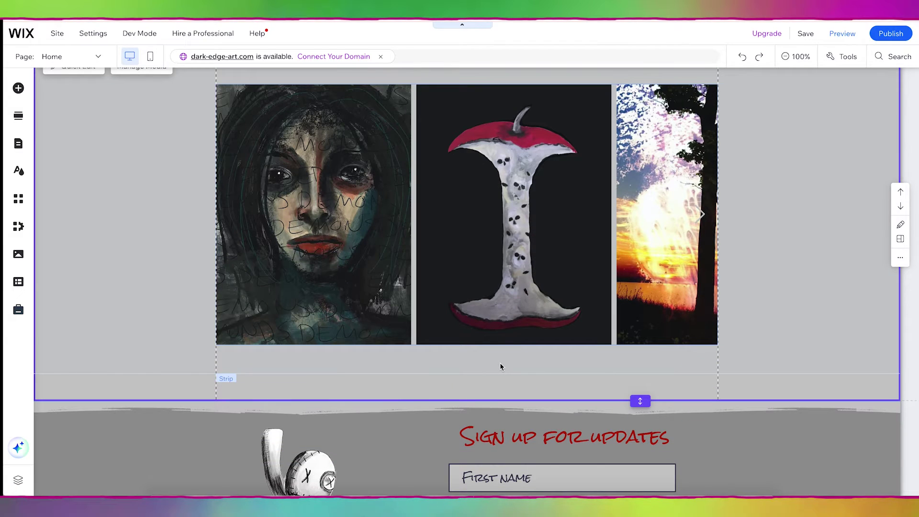
pyautogui.moveTo(498, 400)
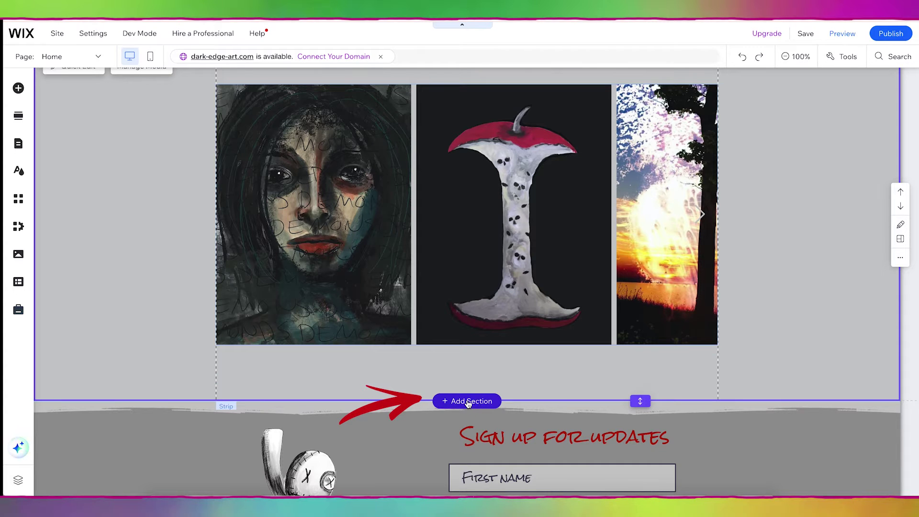
pyautogui.click(467, 402)
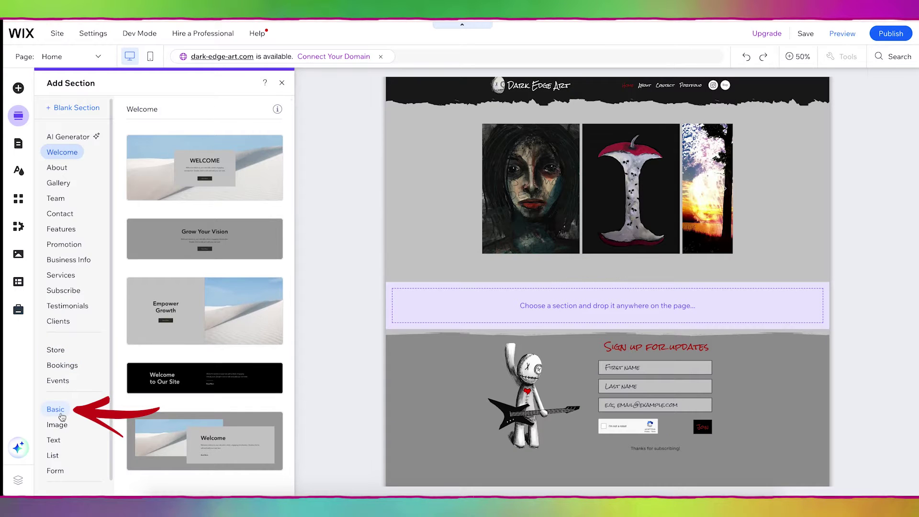
pyautogui.click(61, 414)
pyautogui.click(187, 147)
pyautogui.moveTo(186, 147); pyautogui.dragTo(600, 306)
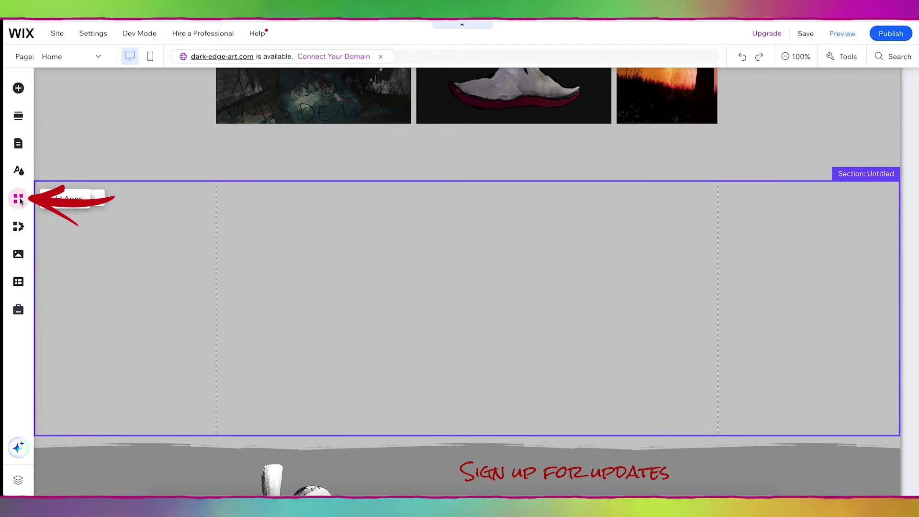
# Find the Flip Books app by searching the app market for "simplebooklet", and add it to the site with its requested permissions.
pyautogui.click(20, 201)
pyautogui.write('simplebook')
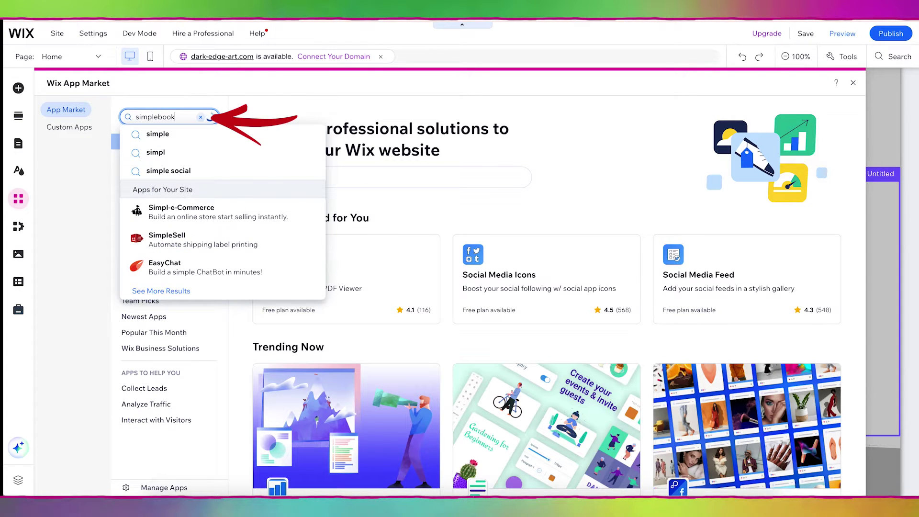
pyautogui.write('let')
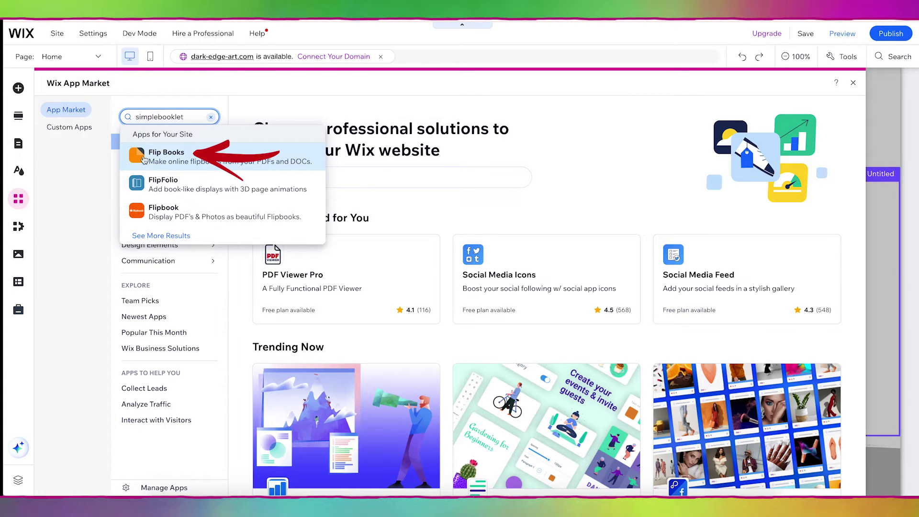
pyautogui.click(169, 157)
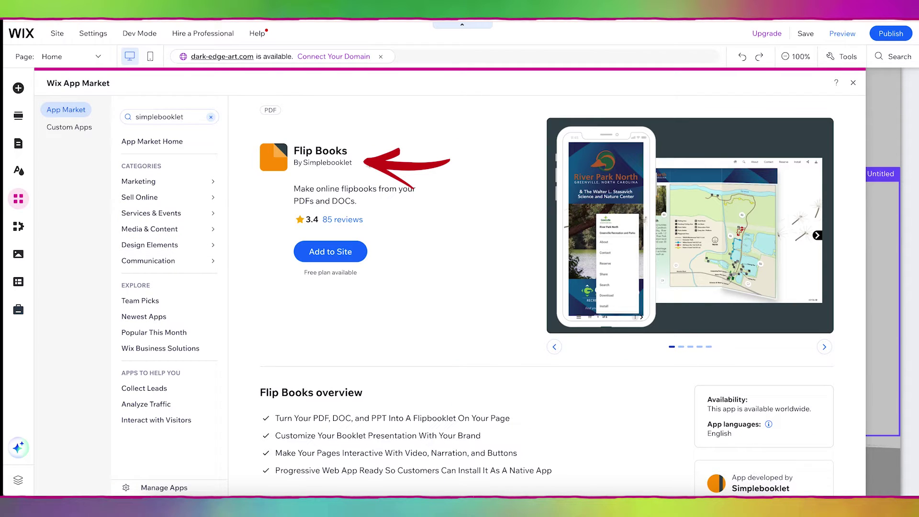
pyautogui.click(327, 256)
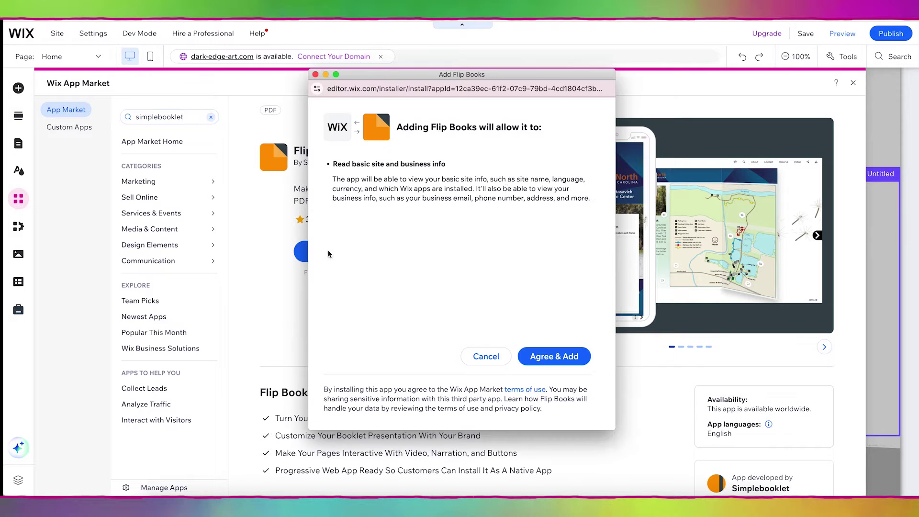
pyautogui.click(555, 362)
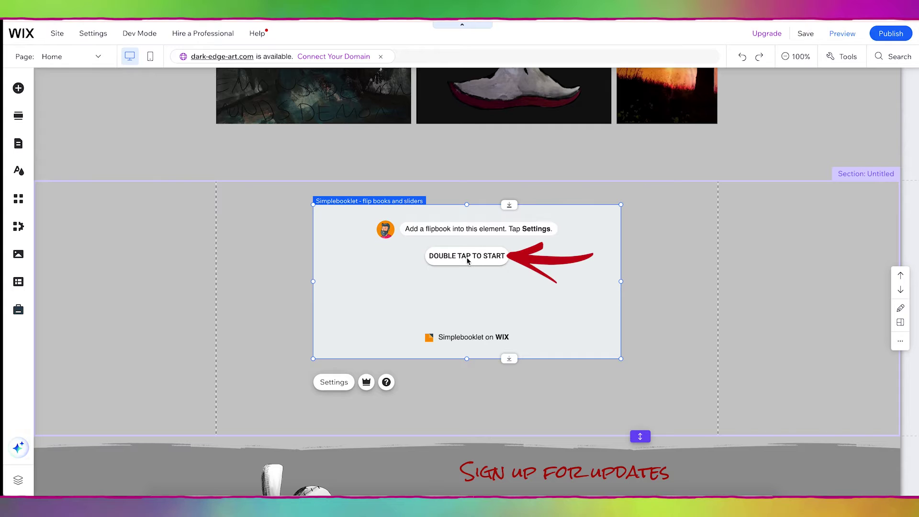
# Sign up for Simplebooklet from the new flipbook element, and upload Frog.pdf to convert it into a No Fold booklet.
pyautogui.doubleClick(468, 261)
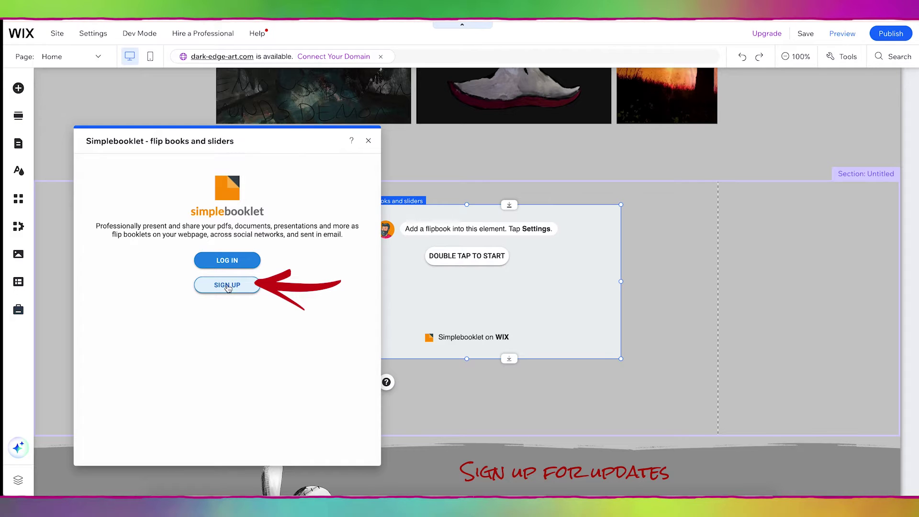
pyautogui.click(227, 286)
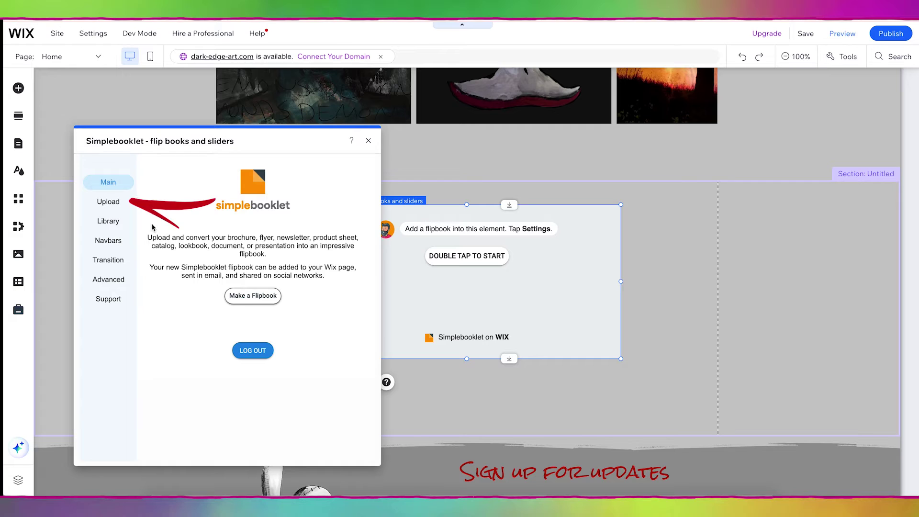
pyautogui.click(109, 203)
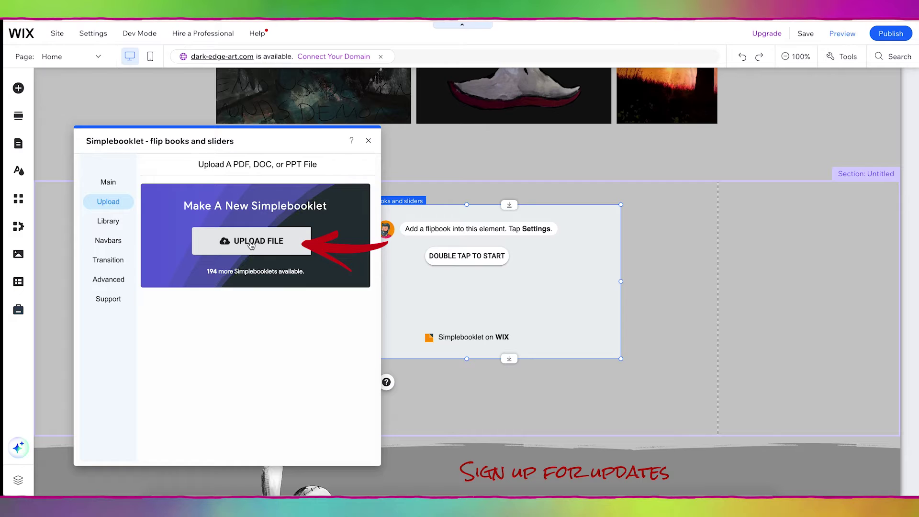
pyautogui.click(251, 243)
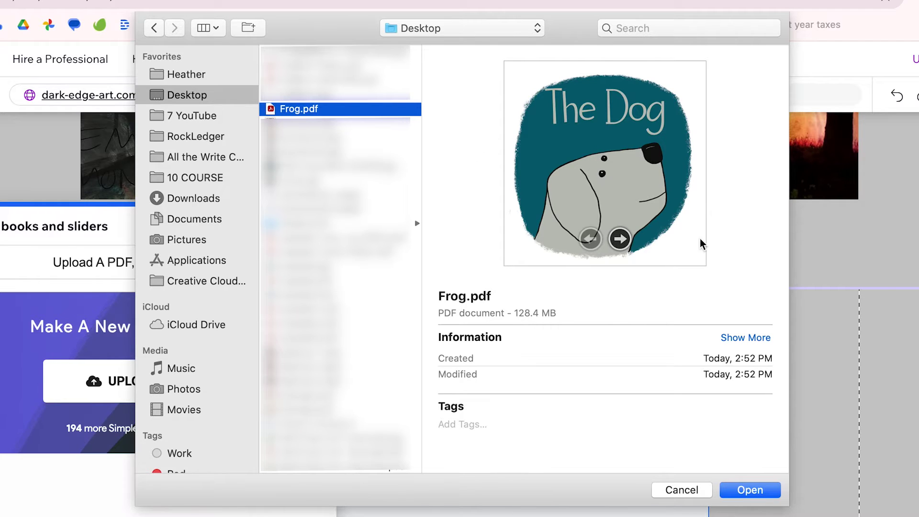
pyautogui.click(759, 496)
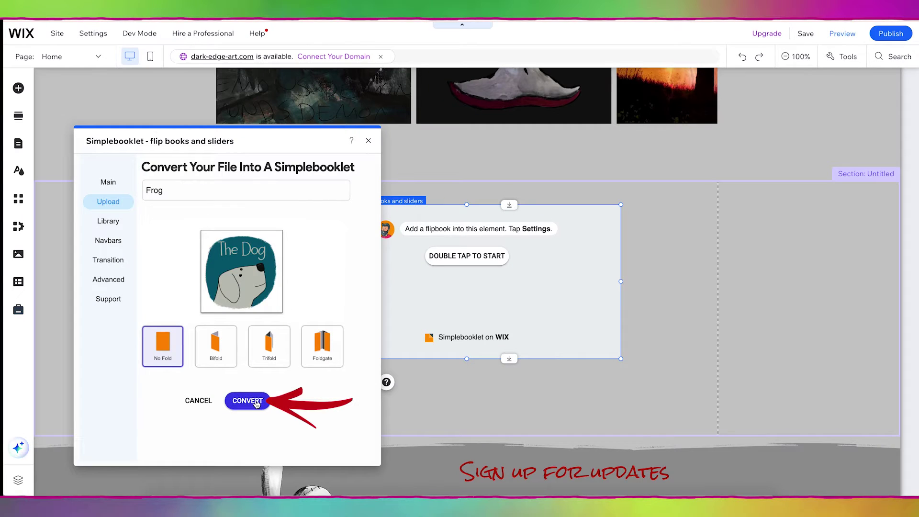
pyautogui.click(255, 404)
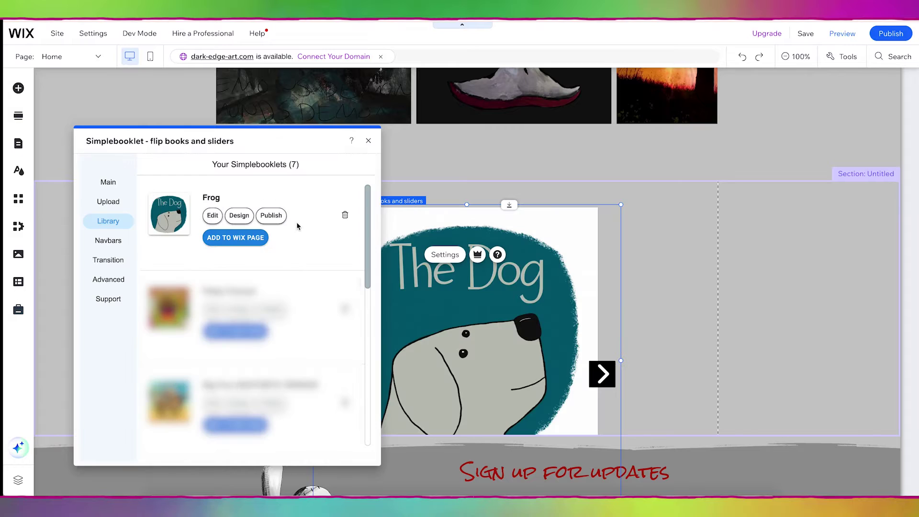
# Open the Frog booklet for editing and look over its cover page.
pyautogui.click(212, 215)
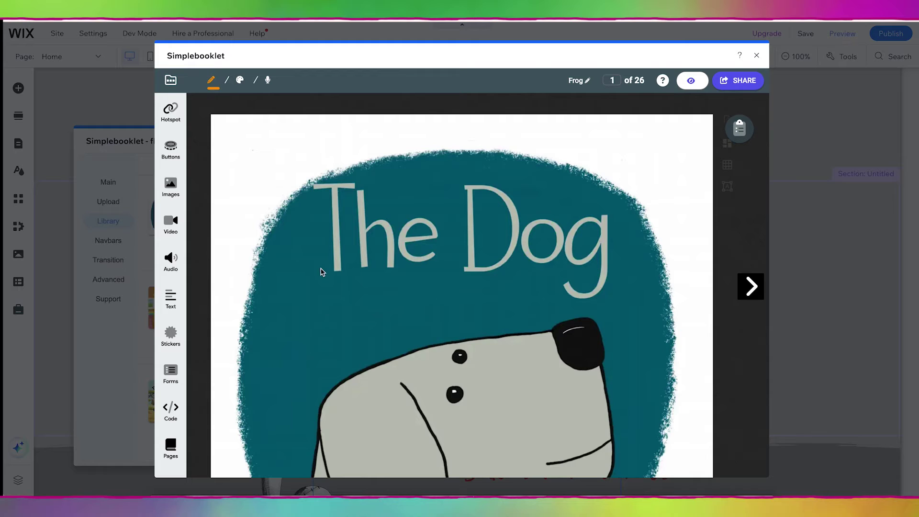
pyautogui.scroll(-3, 540, 300)
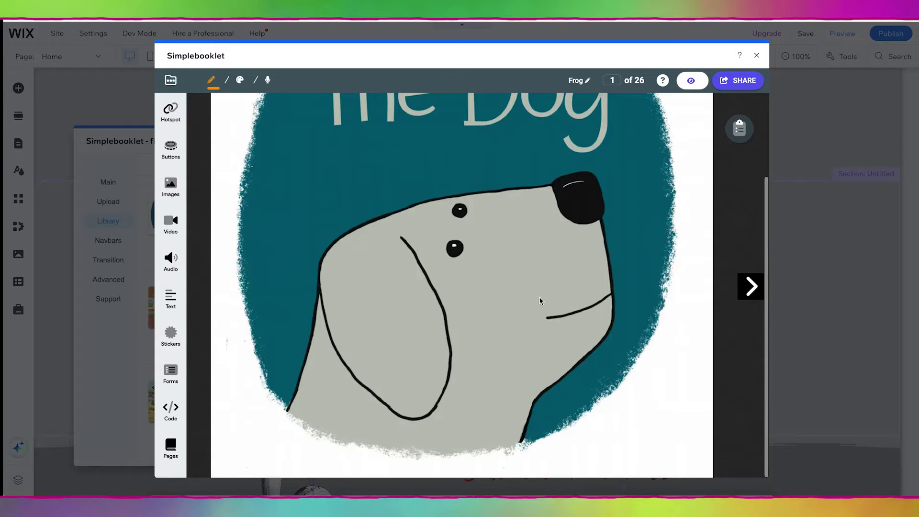
pyautogui.scroll(3, 540, 301)
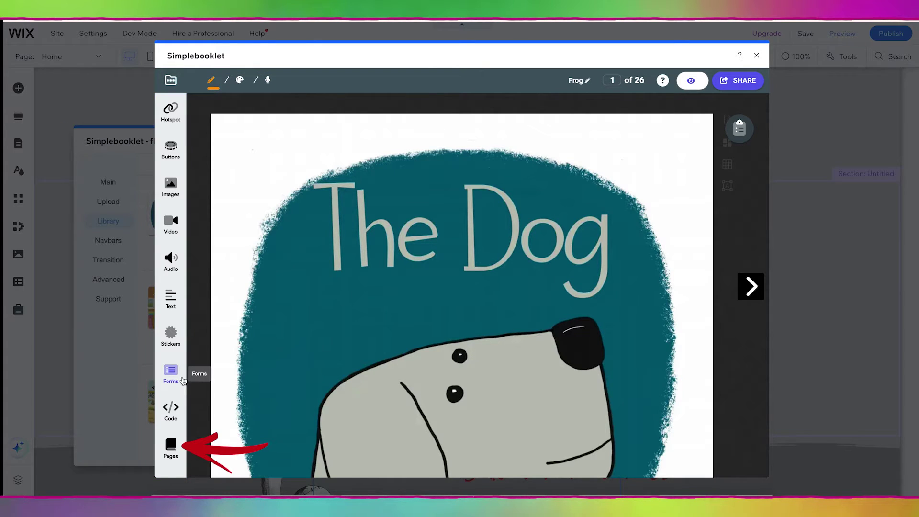
# Delete pages 1 through 8, the dog story, from the Frog booklet.
pyautogui.click(170, 448)
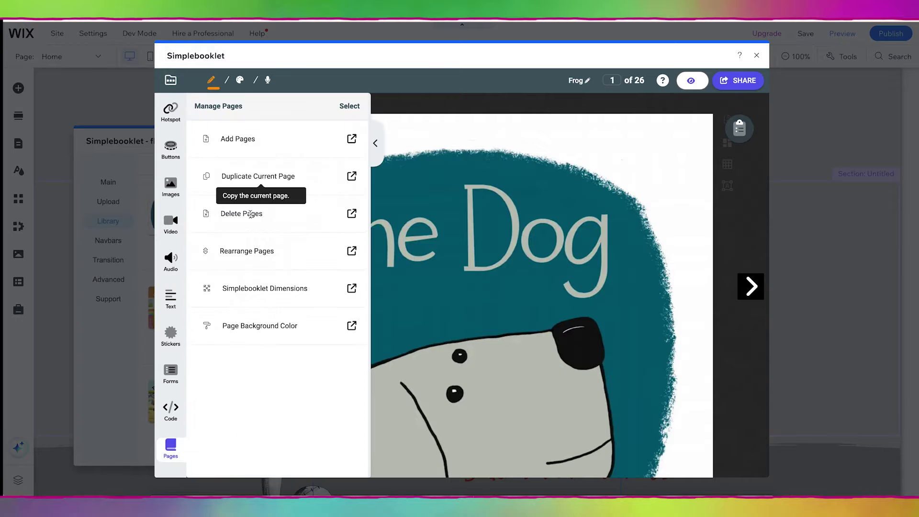
pyautogui.click(233, 213)
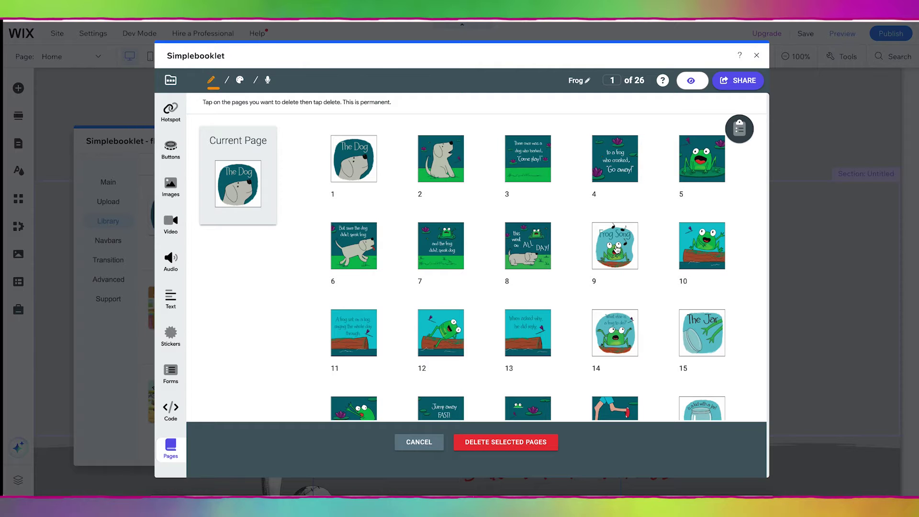
pyautogui.scroll(-2, 544, 297)
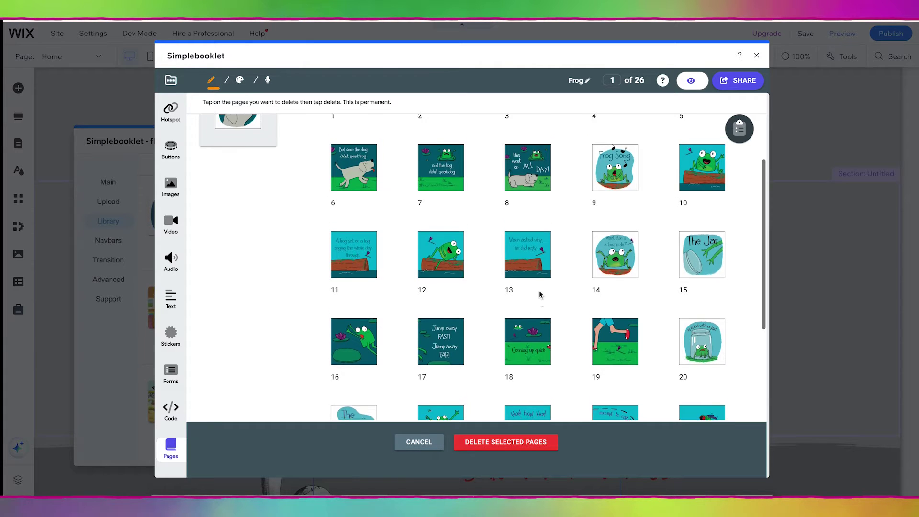
pyautogui.scroll(2, 543, 297)
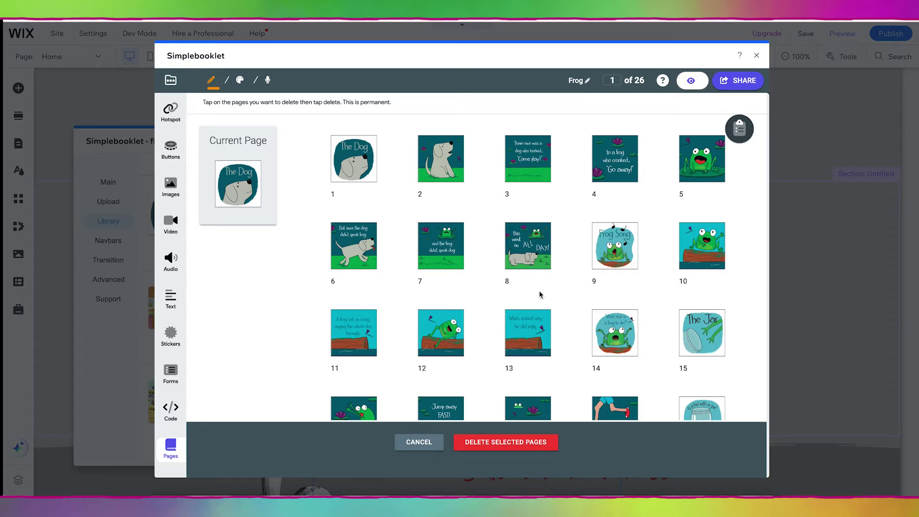
pyautogui.scroll(-3, 540, 294)
pyautogui.scroll(3, 540, 295)
pyautogui.click(354, 164)
pyautogui.keyDown('shift'); pyautogui.click(531, 255); pyautogui.keyUp('shift')
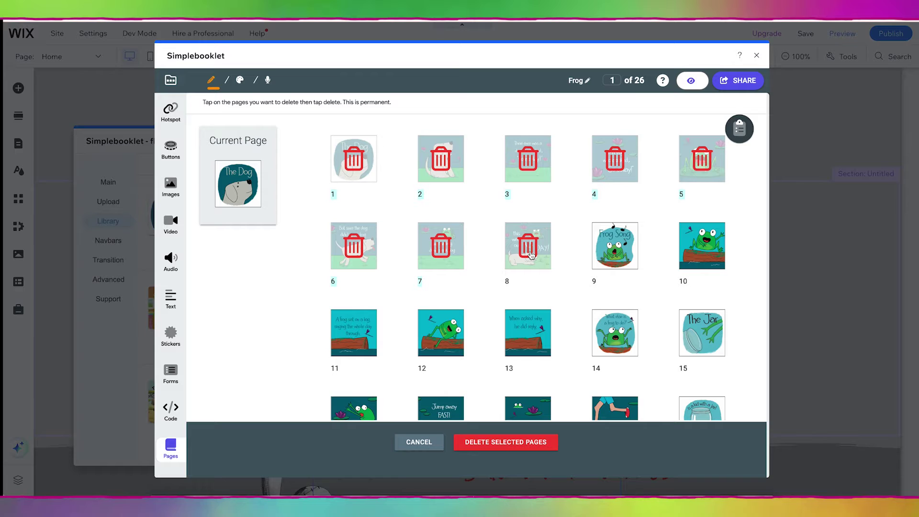
pyautogui.click(506, 450)
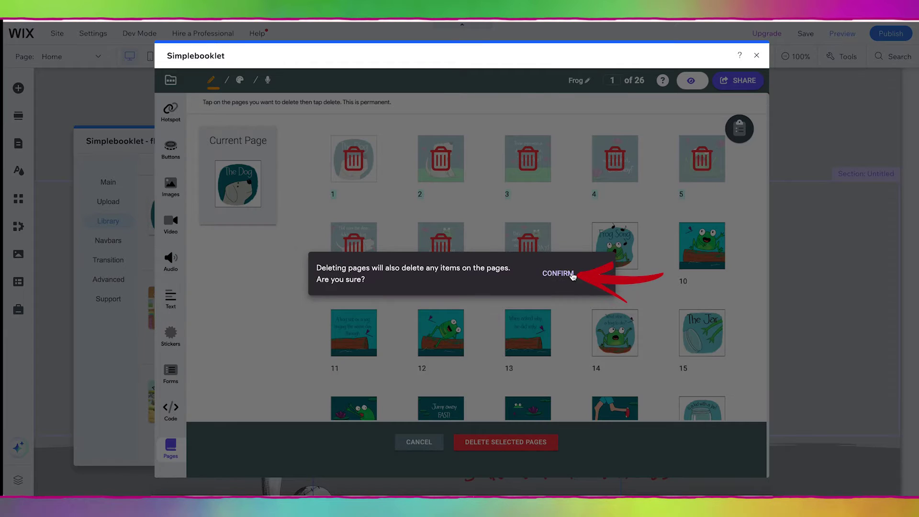
pyautogui.click(565, 275)
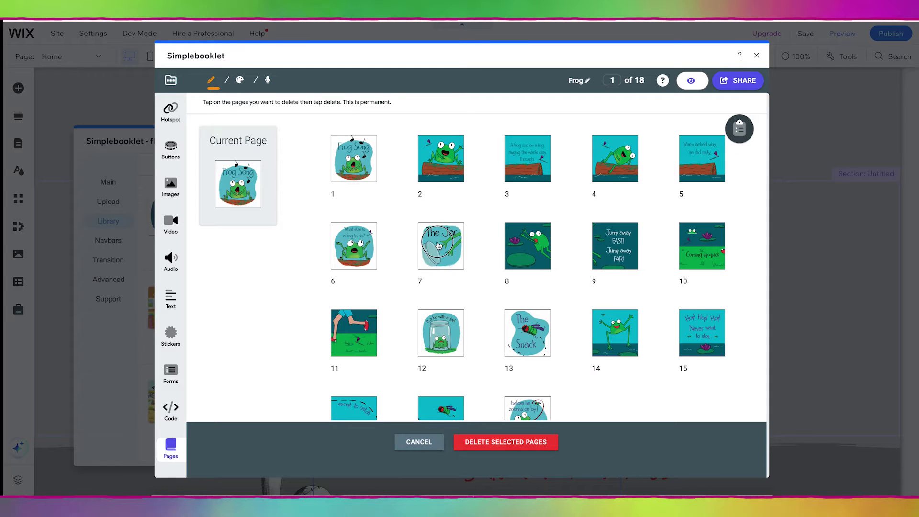
# Delete pages 7 through 18 so that only the Frog Song story is left in the booklet.
pyautogui.moveTo(440, 245); pyautogui.dragTo(526, 412)
pyautogui.click(508, 448)
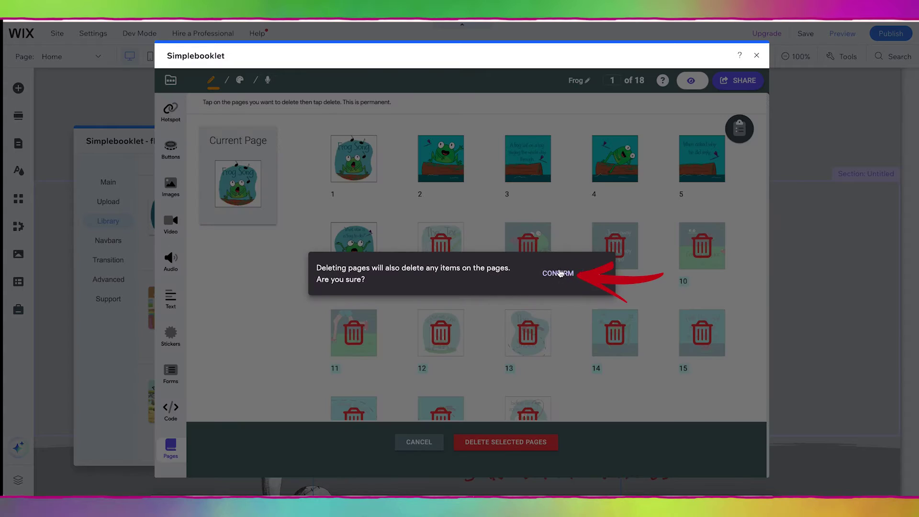
pyautogui.click(559, 273)
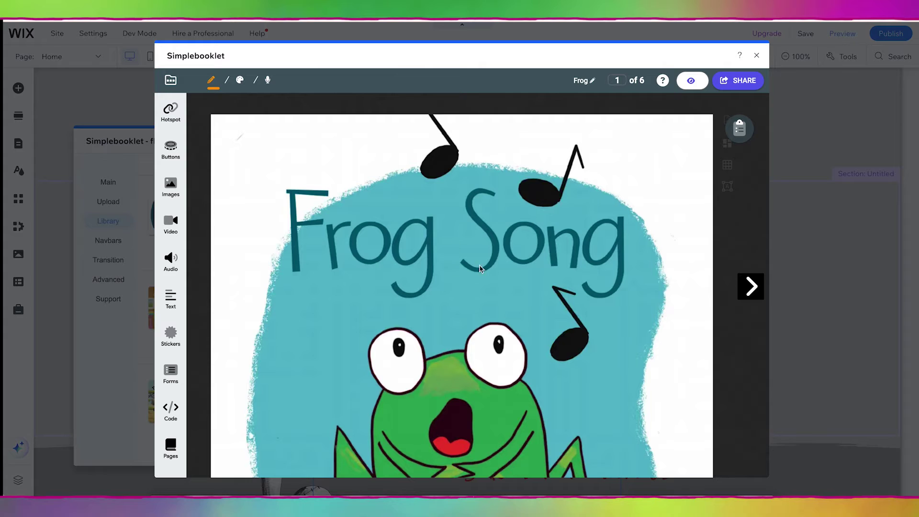
# Insert page 1 of "little frog tales COVER.pdf" from the Desktop before page 1 of the Frog booklet.
pyautogui.click(170, 449)
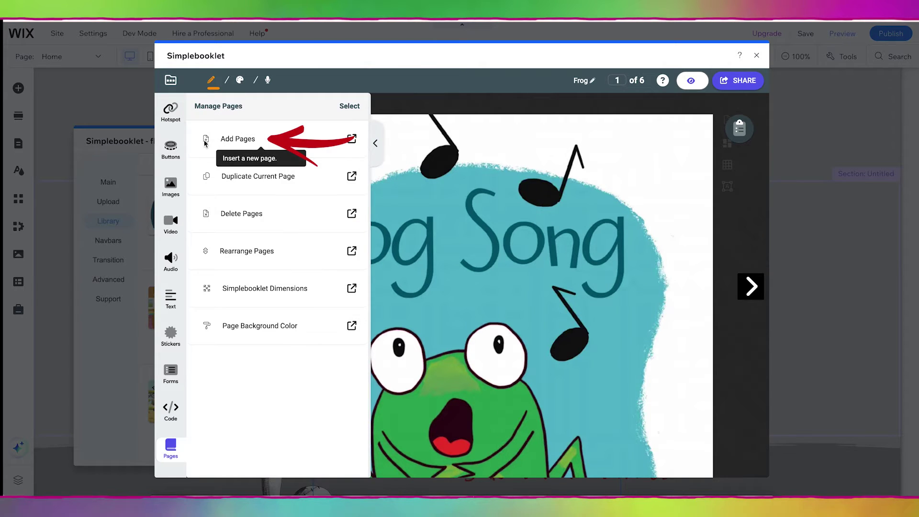
pyautogui.click(225, 138)
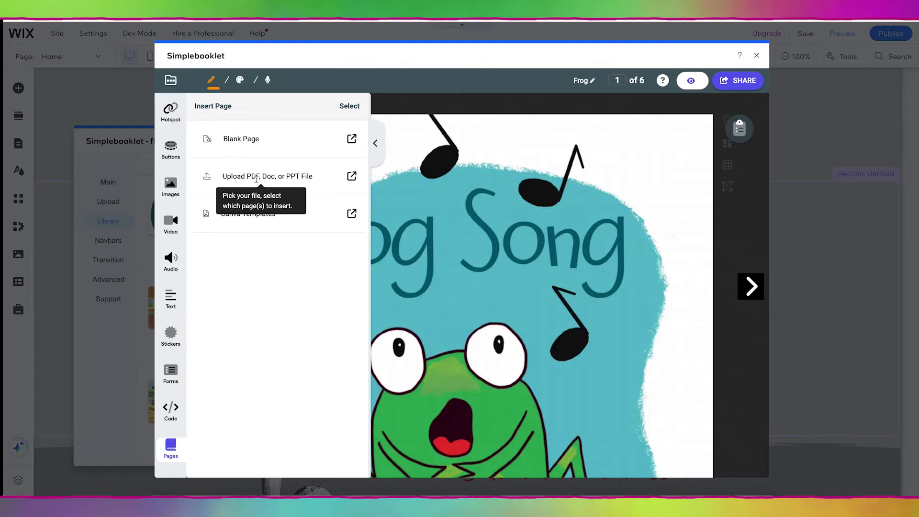
pyautogui.click(243, 177)
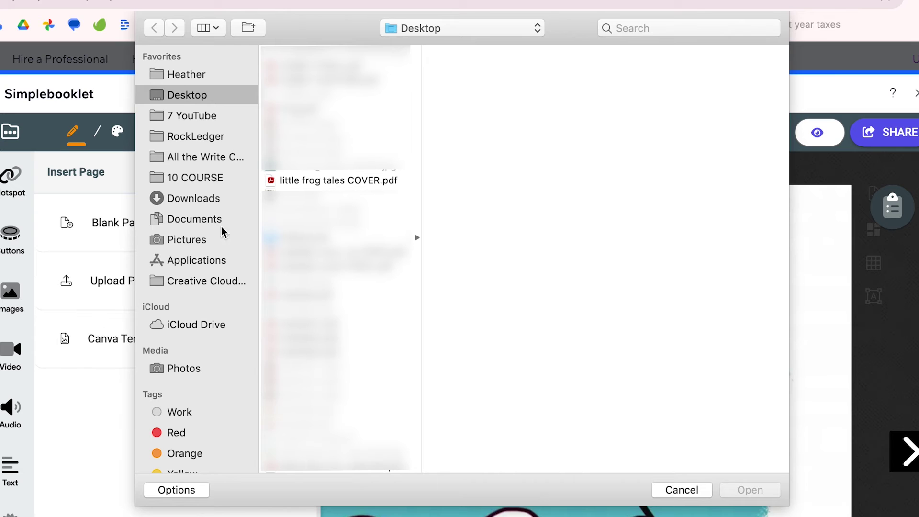
pyautogui.click(410, 114)
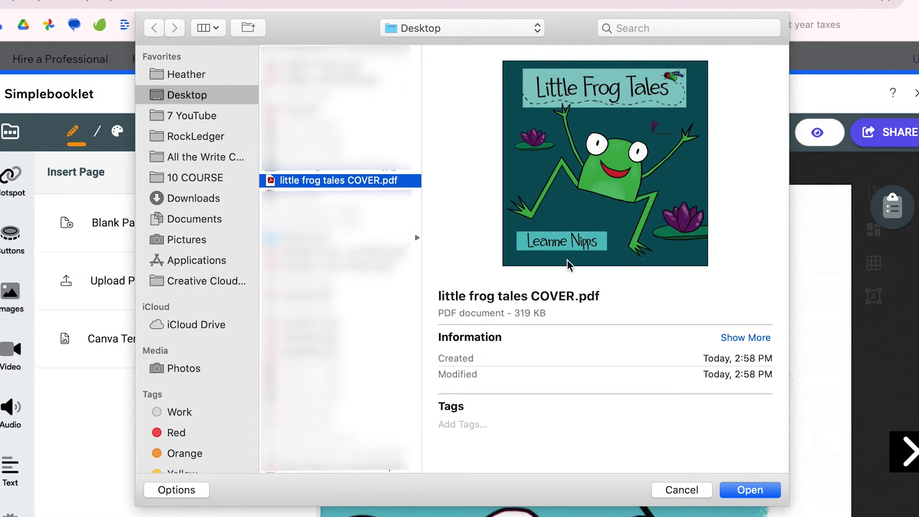
pyautogui.click(752, 493)
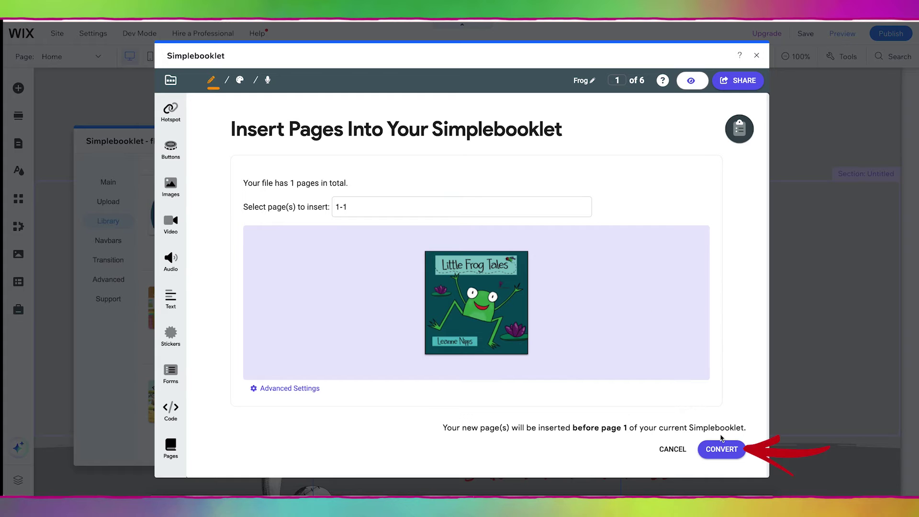
pyautogui.click(721, 449)
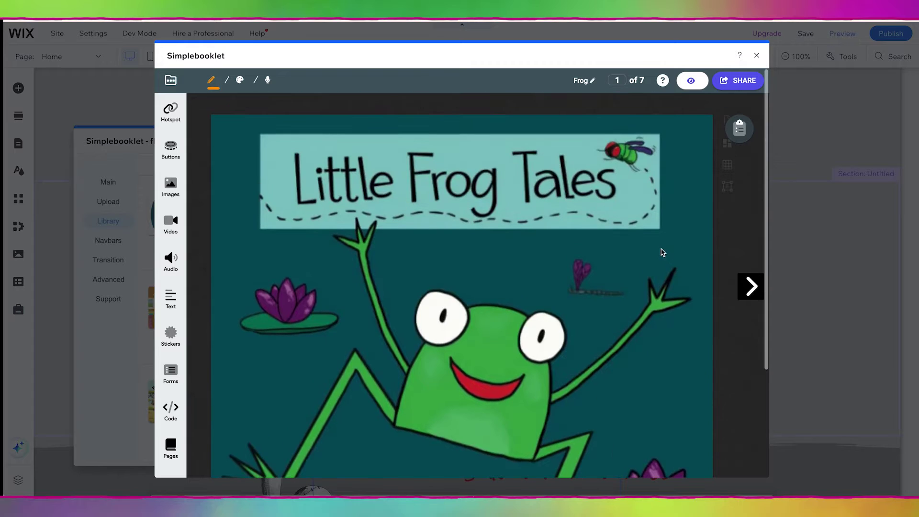
# Page through the booklet from the new cover to page 7 to check the page order.
pyautogui.click(750, 286)
pyautogui.click(751, 286)
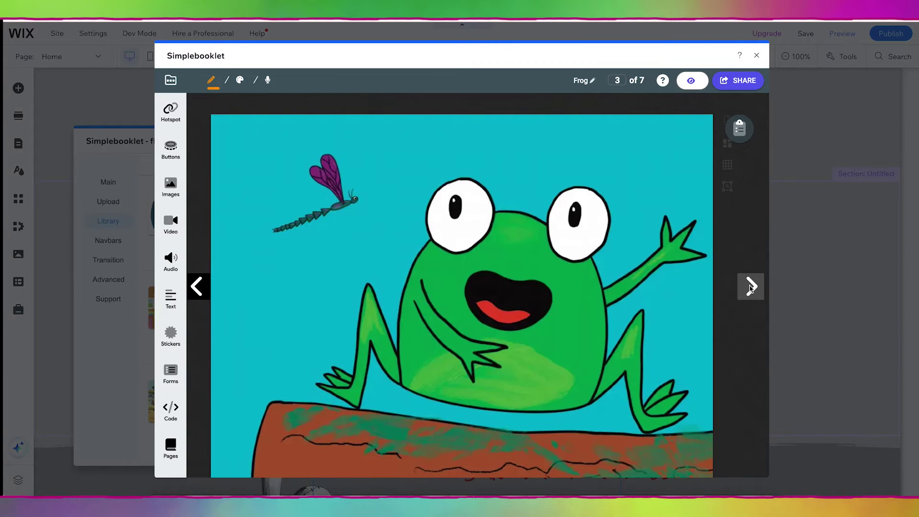
pyautogui.click(750, 286)
pyautogui.click(750, 286)
pyautogui.click(751, 286)
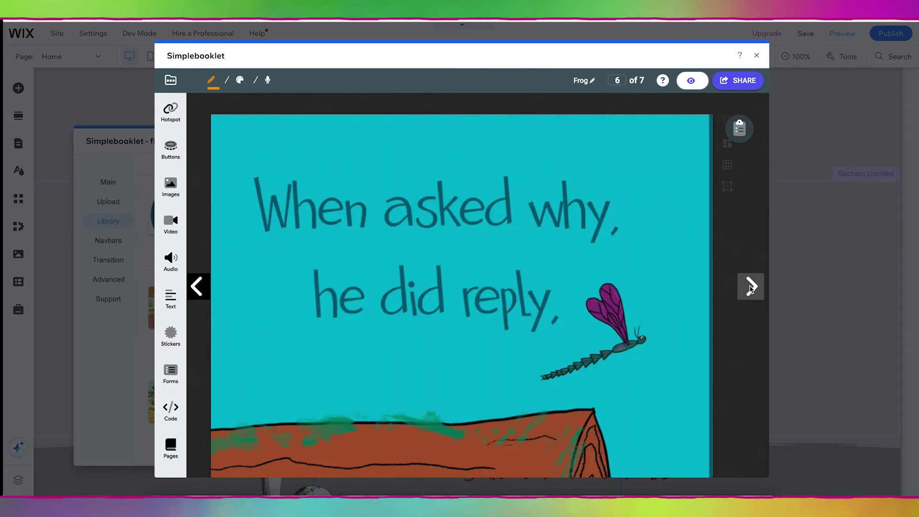
pyautogui.click(750, 287)
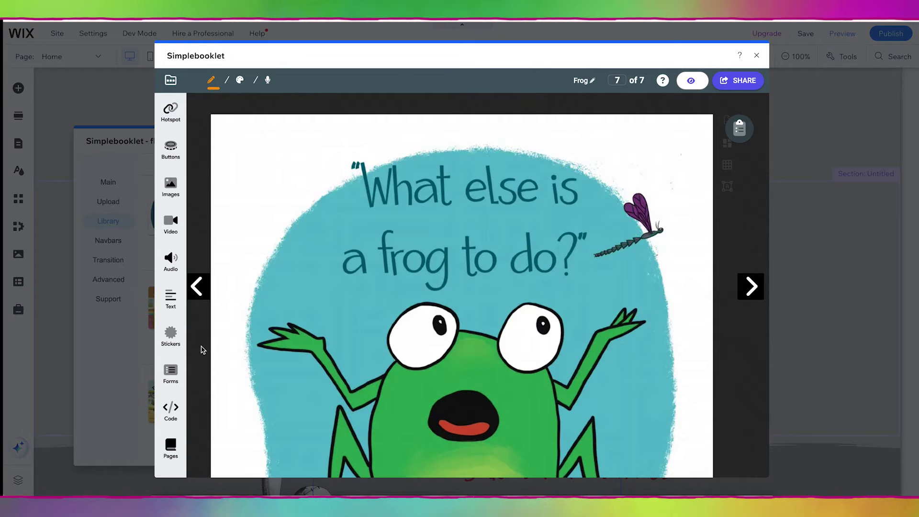
# Set the desktop flip transition to Page Spread with Page Curl, and flip through the booklet to check it.
pyautogui.click(240, 80)
pyautogui.click(170, 114)
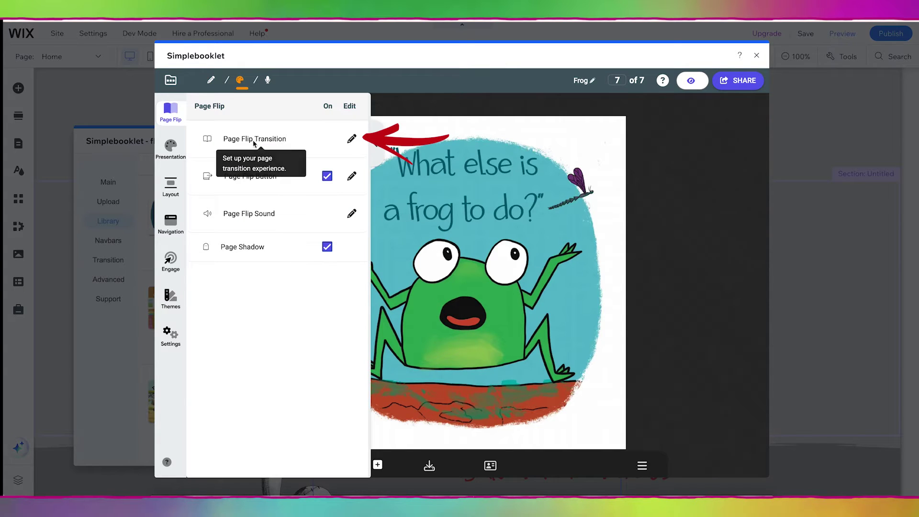
pyautogui.click(354, 143)
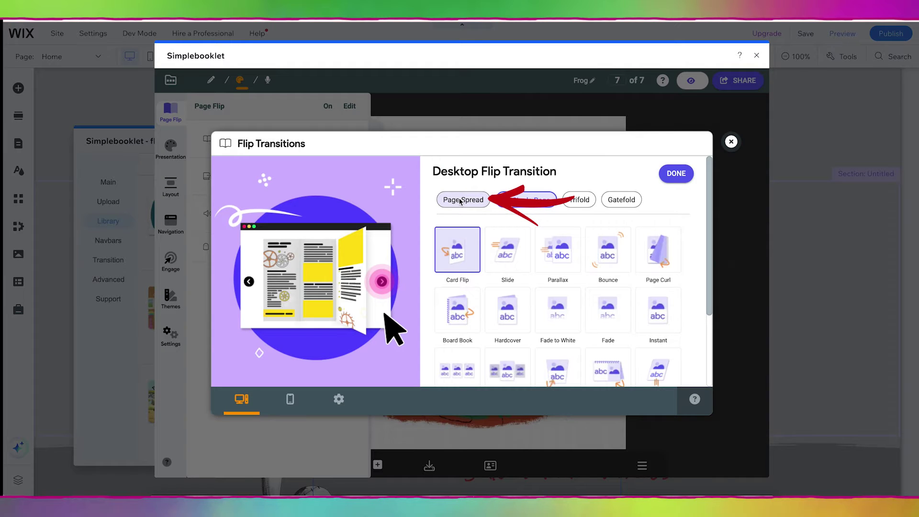
pyautogui.click(459, 201)
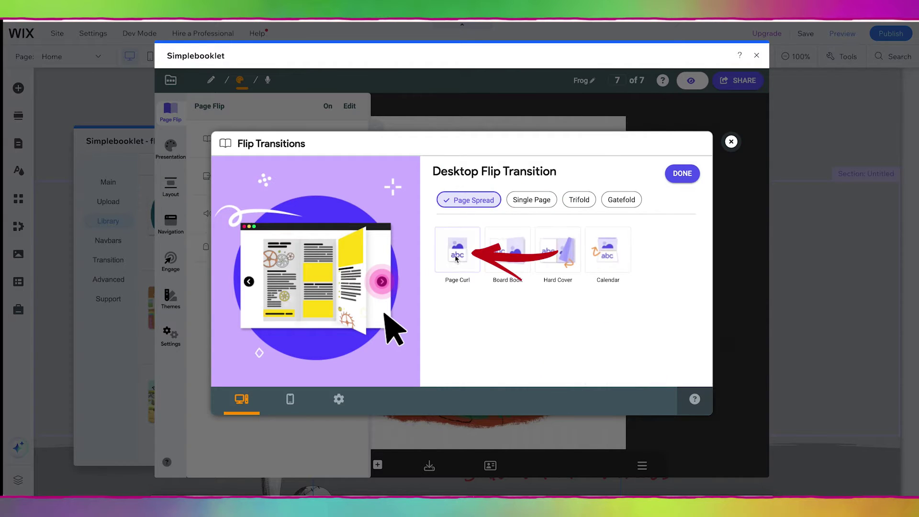
pyautogui.click(458, 250)
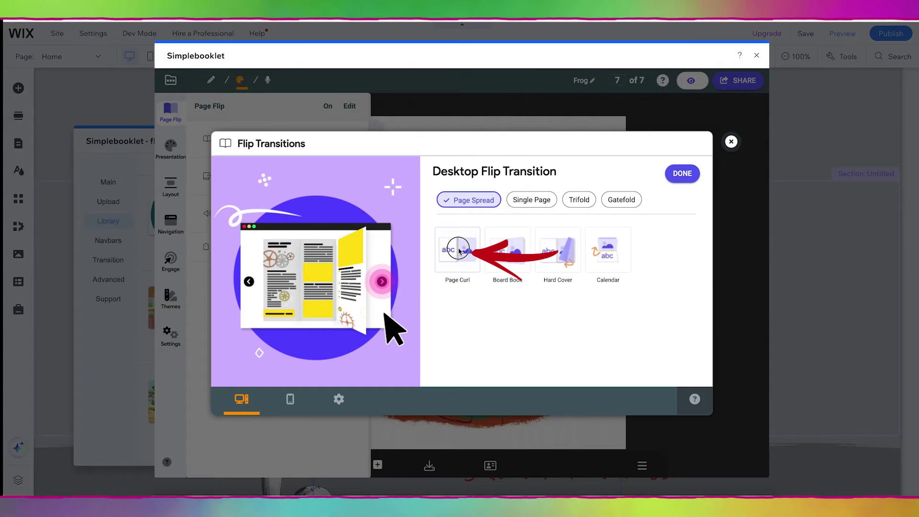
pyautogui.click(684, 174)
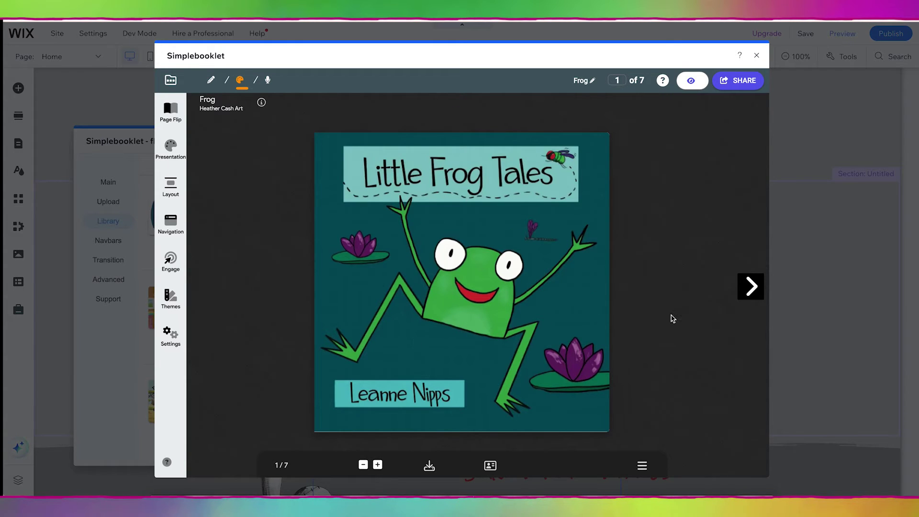
pyautogui.click(750, 287)
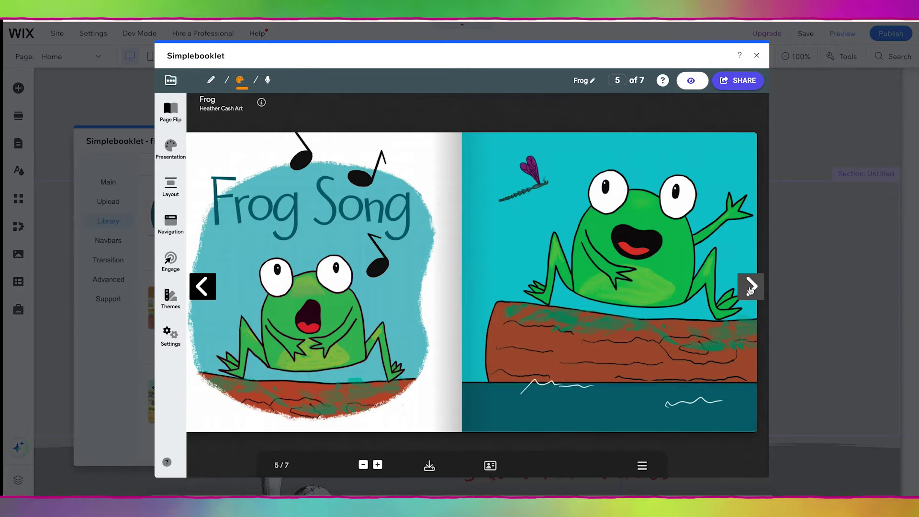
pyautogui.click(750, 287)
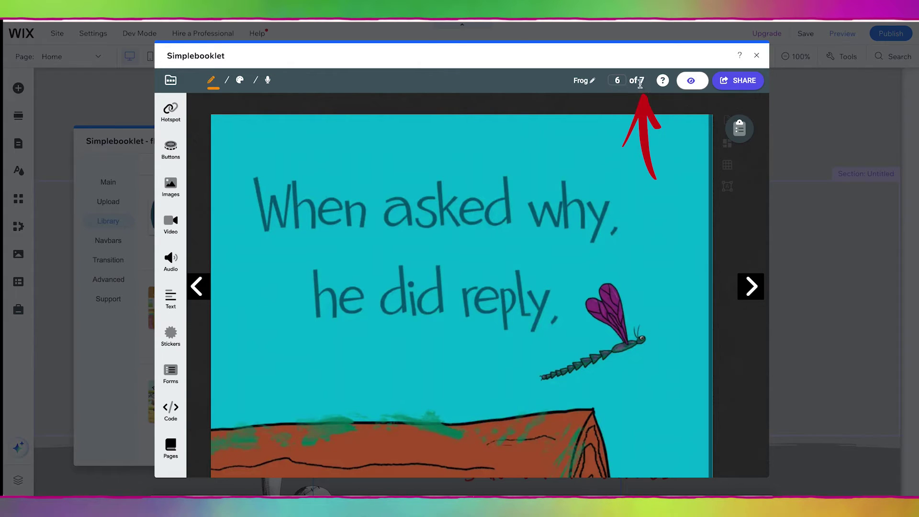
# Go to the last page of the booklet and add a blank page 8 after it.
pyautogui.click(754, 287)
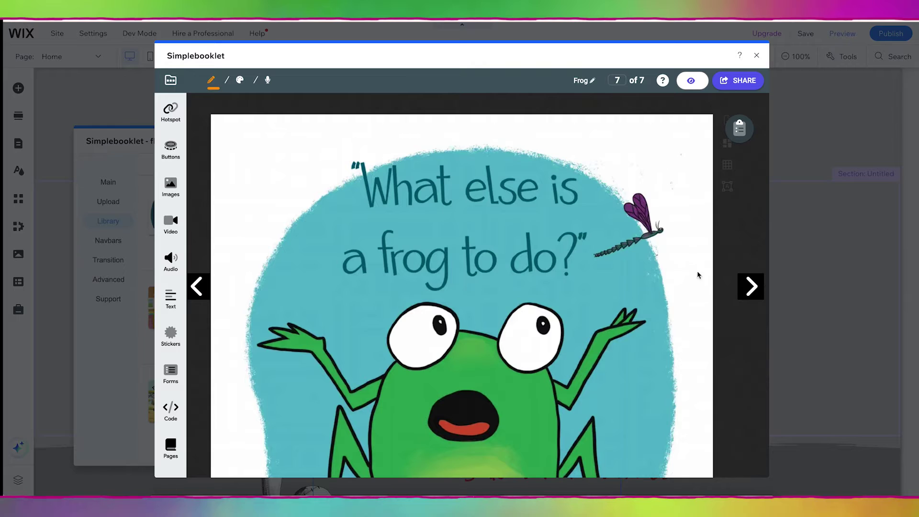
pyautogui.click(752, 290)
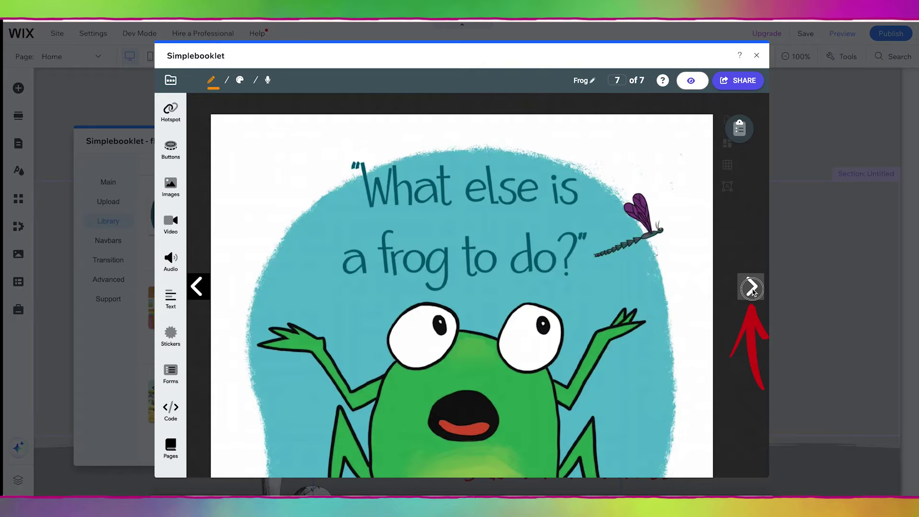
pyautogui.click(752, 290)
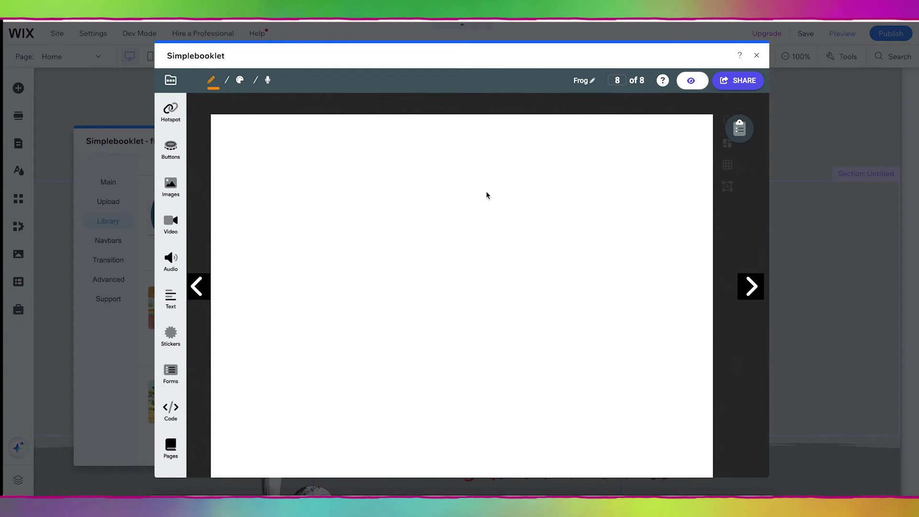
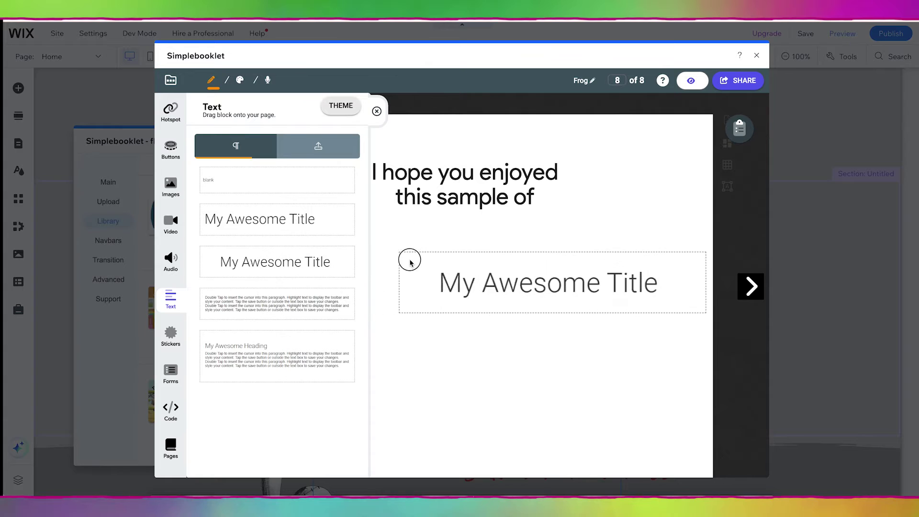
# Place a centred title block below "I hope you enjoyed this sample of" on page 8 and make it read "Little Frog Tales".
pyautogui.doubleClick(427, 250)
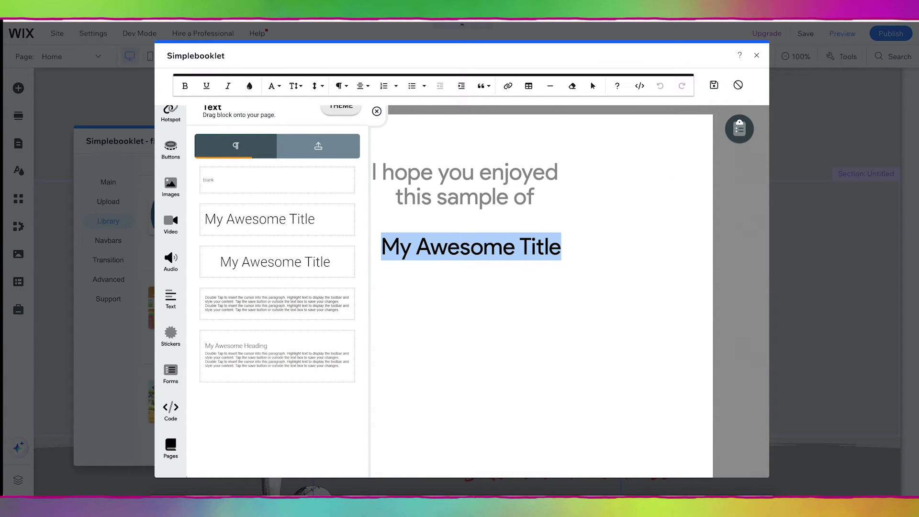
pyautogui.write('Little Frog Tales')
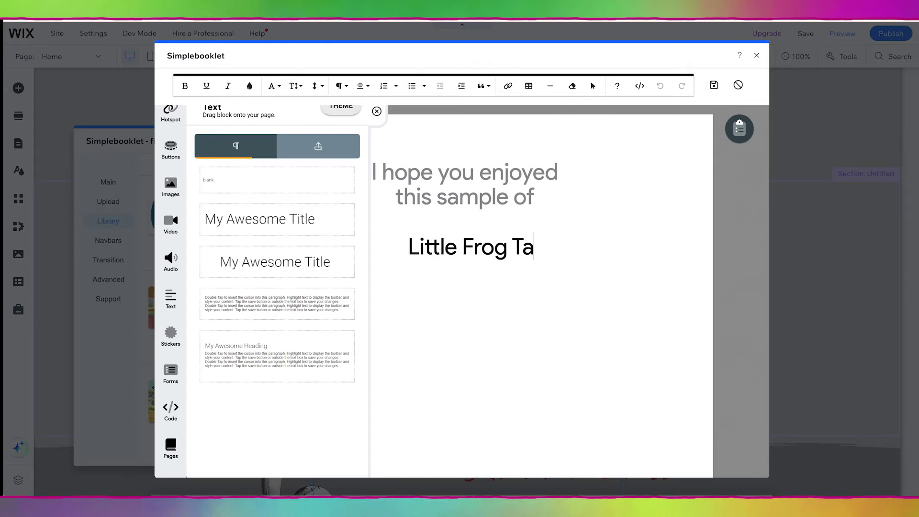
pyautogui.click(495, 307)
# Set the font size of the "Little Frog Tales" text on page 8 to 96.
pyautogui.click(421, 249)
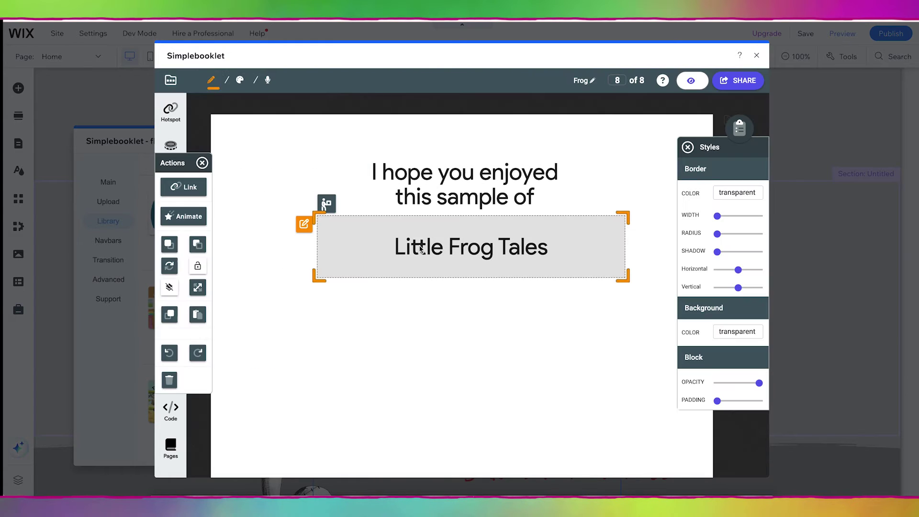
pyautogui.click(411, 247)
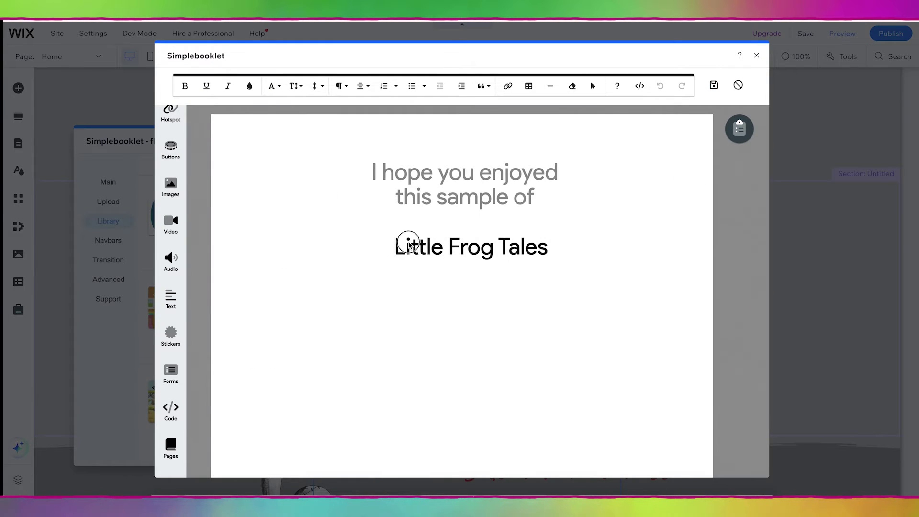
pyautogui.moveTo(396, 247); pyautogui.dragTo(548, 256)
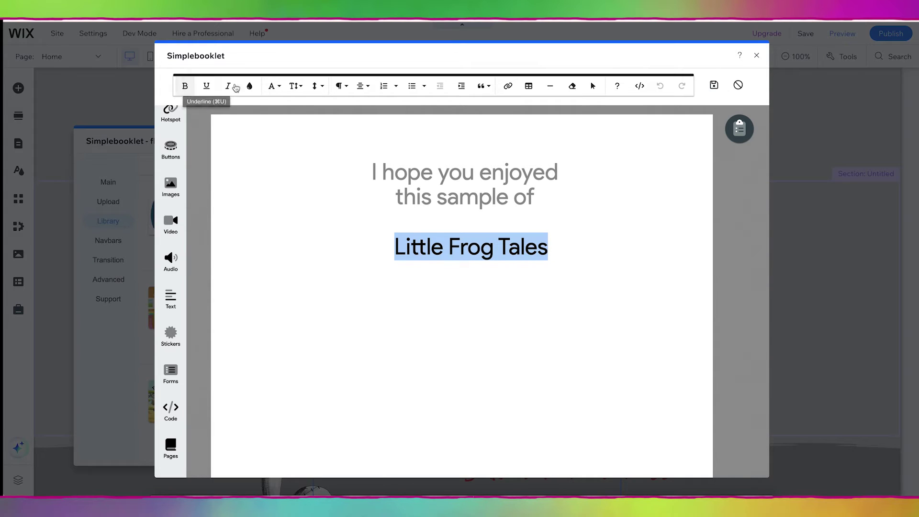
pyautogui.click(295, 86)
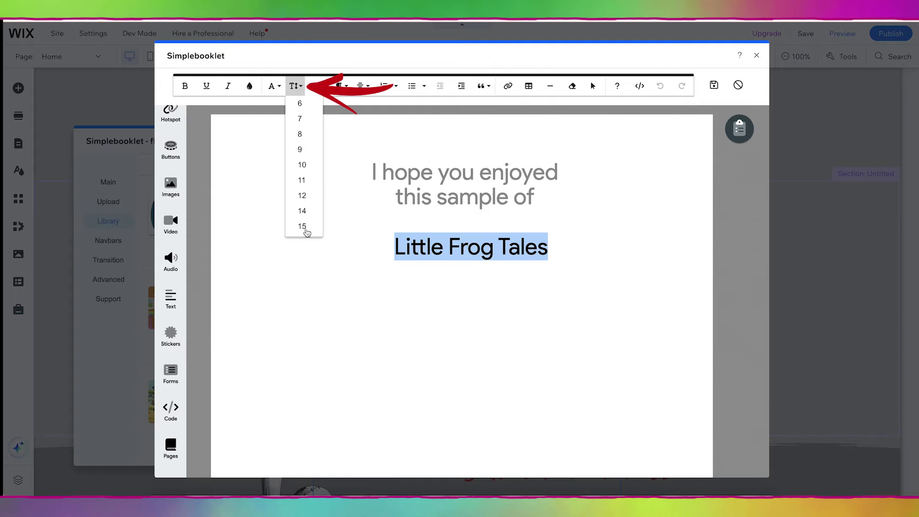
pyautogui.click(302, 224)
pyautogui.click(296, 86)
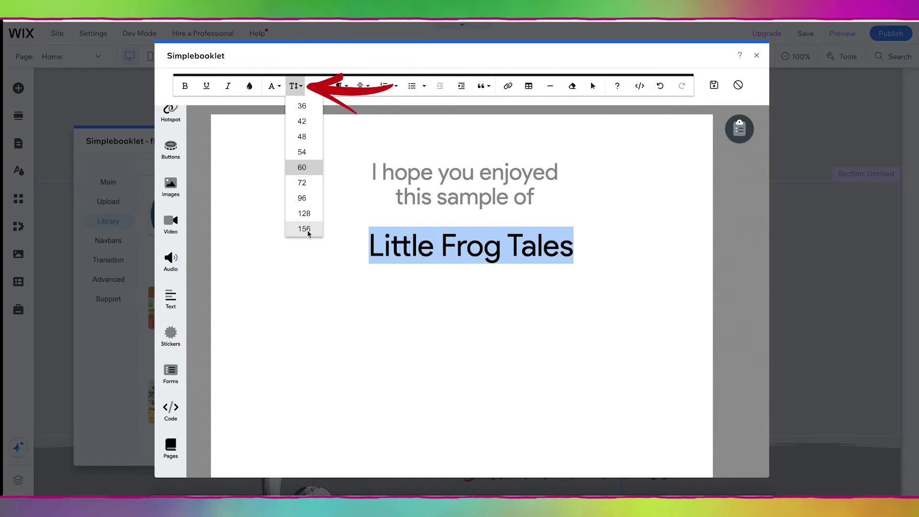
pyautogui.click(301, 197)
pyautogui.click(674, 292)
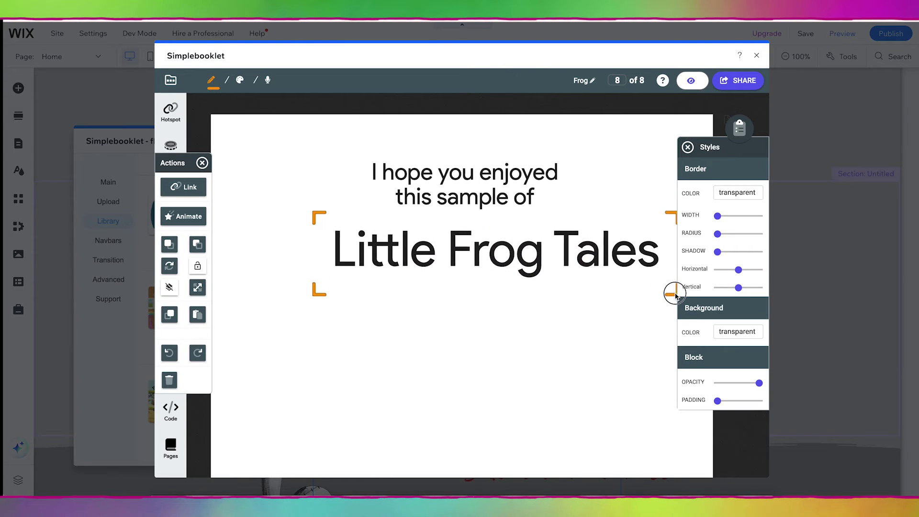
# Widen the "Little Frog Tales" text box to nearly the page width and move it up close beneath the first text.
pyautogui.moveTo(674, 293); pyautogui.dragTo(670, 288)
pyautogui.moveTo(316, 294); pyautogui.dragTo(217, 301)
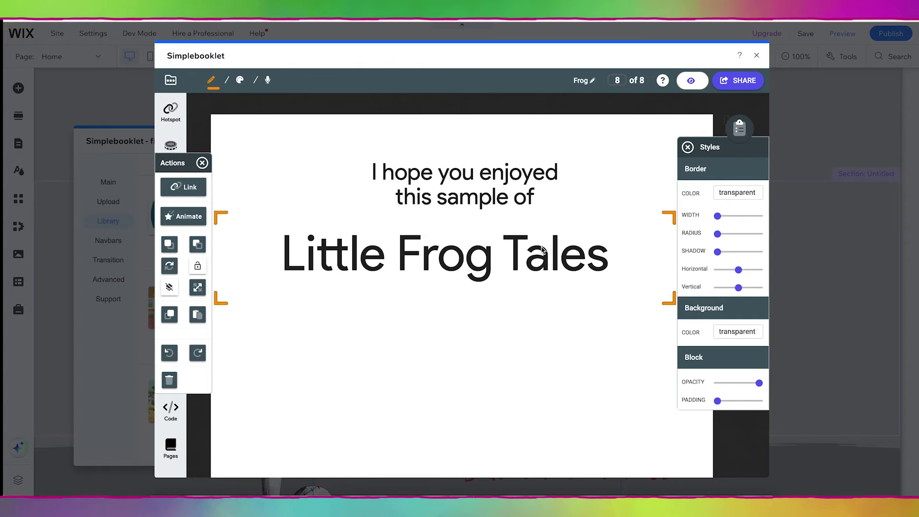
pyautogui.moveTo(683, 301); pyautogui.dragTo(699, 303)
pyautogui.click(537, 242)
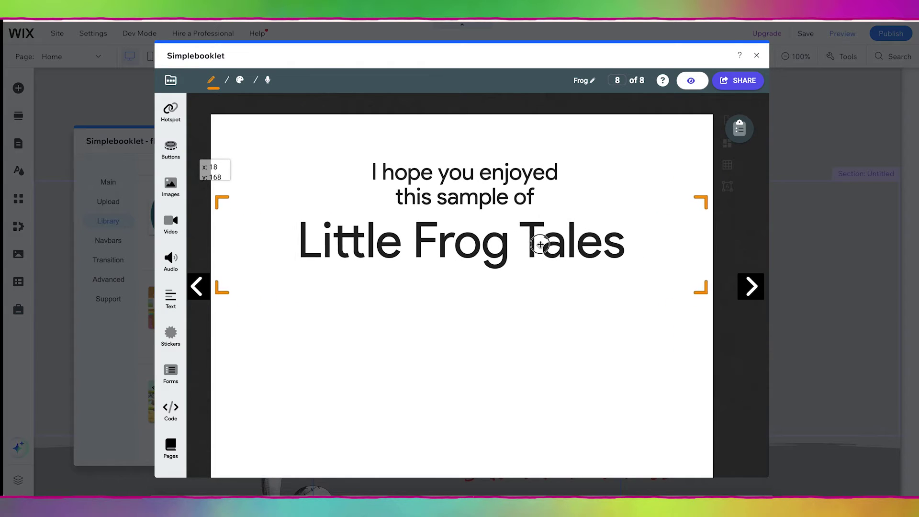
# Color the "Little Frog Tales" text green.
pyautogui.doubleClick(538, 242)
pyautogui.click(249, 86)
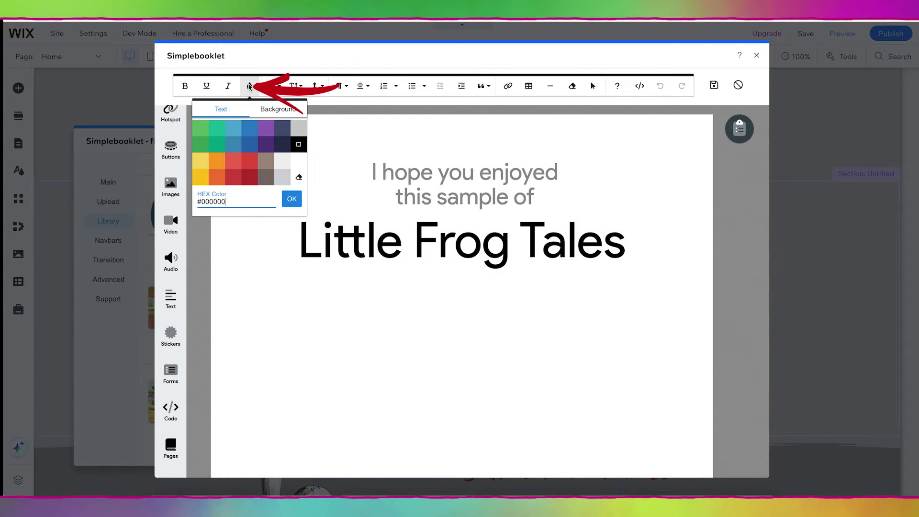
pyautogui.click(199, 146)
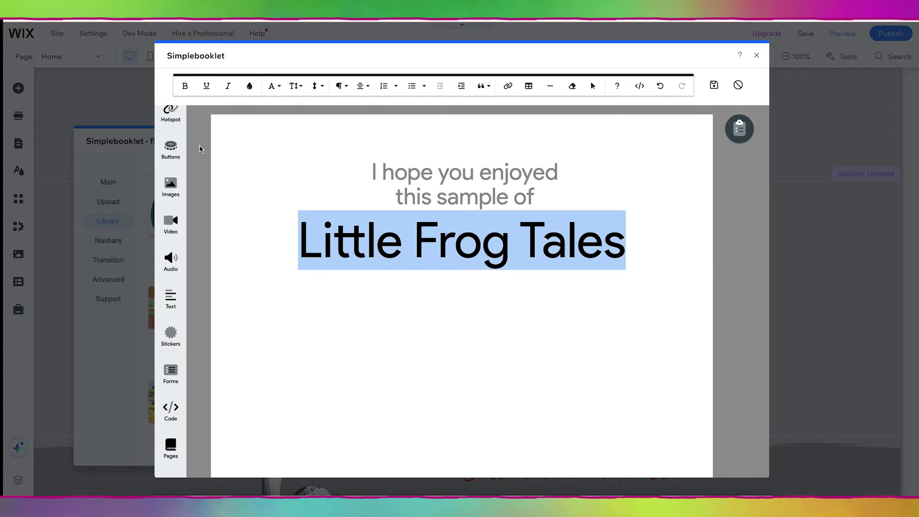
pyautogui.click(424, 291)
# Color the "I hope you enjoyed this sample of" text dark blue.
pyautogui.click(419, 192)
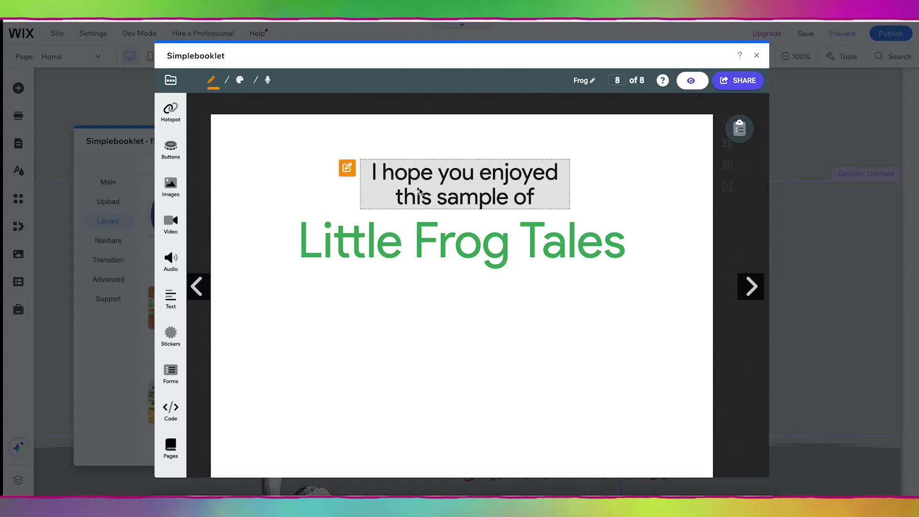
pyautogui.click(385, 181)
pyautogui.moveTo(375, 171); pyautogui.dragTo(540, 199)
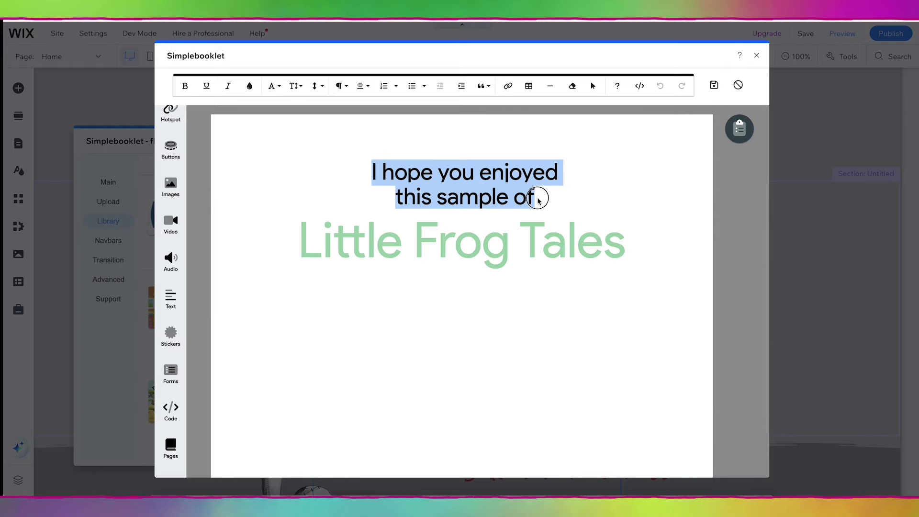
pyautogui.click(250, 87)
pyautogui.click(248, 145)
pyautogui.click(436, 312)
# Add a centered title text block reading "To read more, purchase on Amazon" beneath the "Little Frog Tales" text.
pyautogui.click(170, 298)
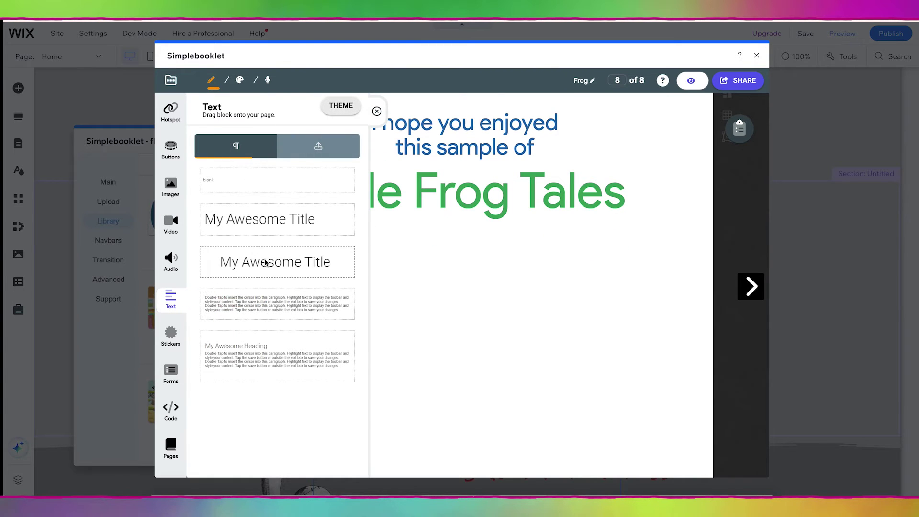
pyautogui.moveTo(267, 263); pyautogui.dragTo(459, 290)
pyautogui.write('To read more, purchase on Amazon')
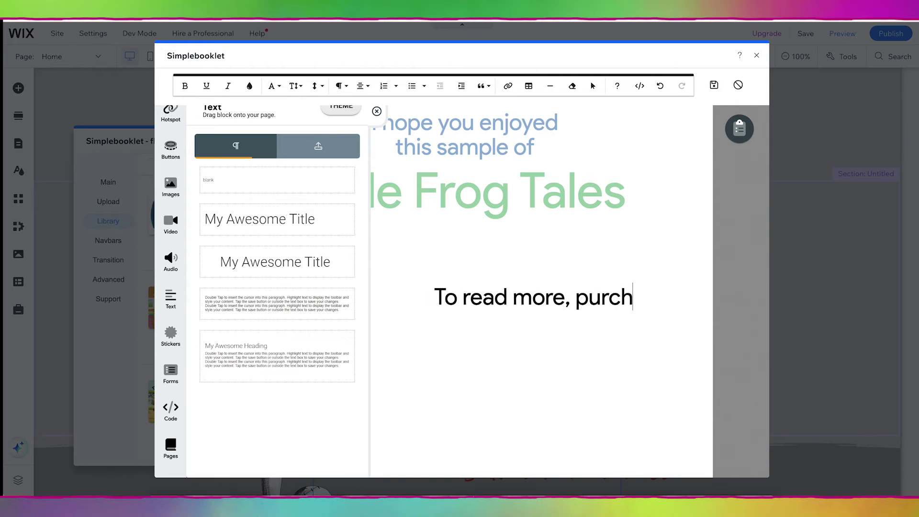
pyautogui.click(203, 146)
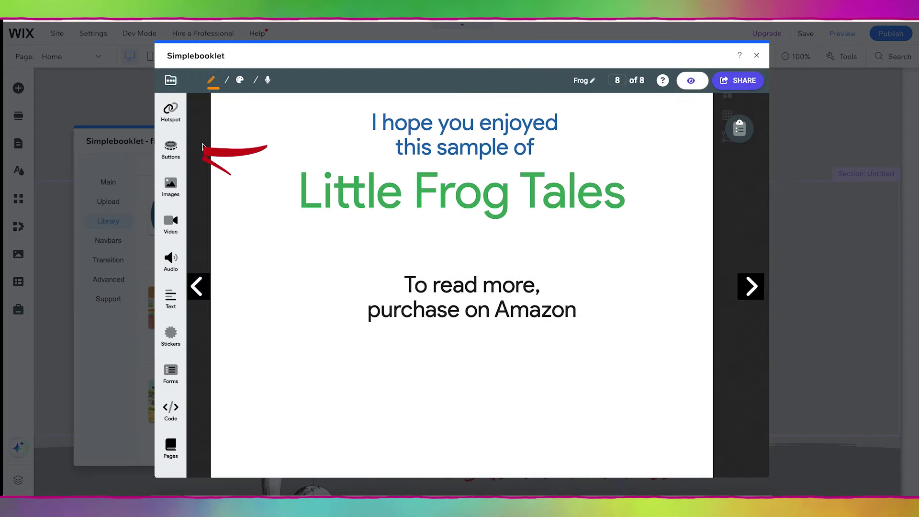
# On the Amazon page for Little Frog Tales, shorten the product URL to end at "/dp/B0C63P695N", reload it and copy the cleaned address.
pyautogui.click(170, 152)
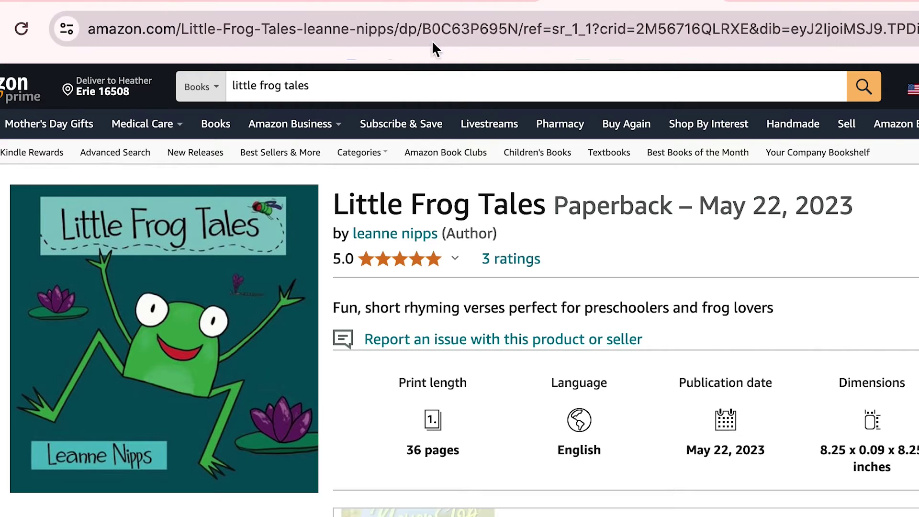
pyautogui.click(521, 29)
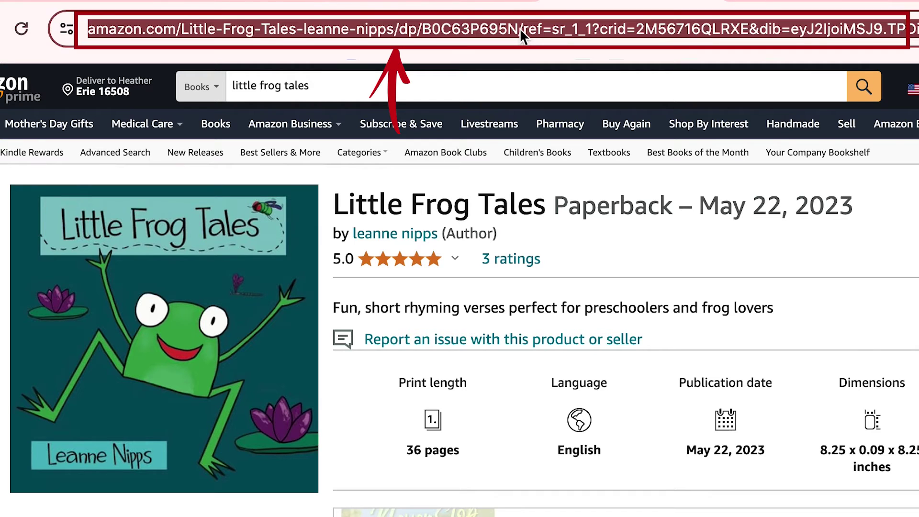
pyautogui.click(524, 30)
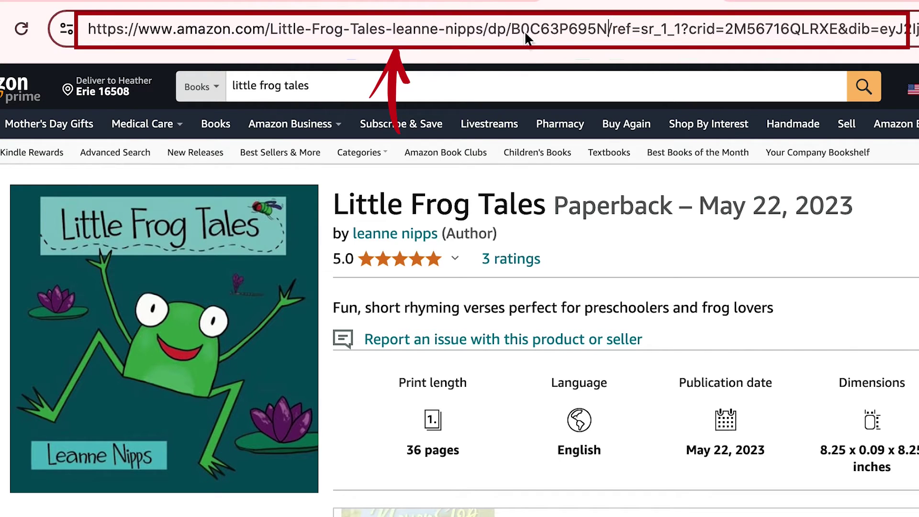
pyautogui.click(606, 26)
pyautogui.moveTo(606, 27); pyautogui.dragTo(706, 39)
pyautogui.press('BackSpace')
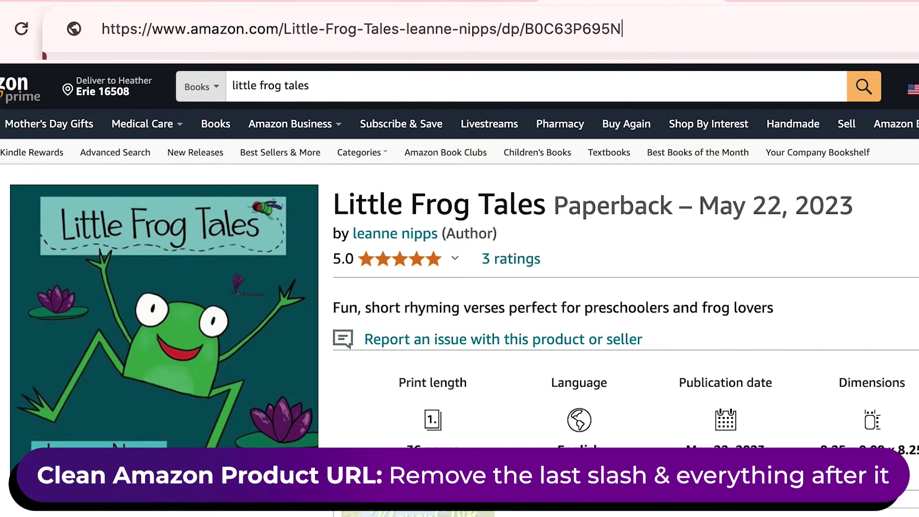
pyautogui.press('Return')
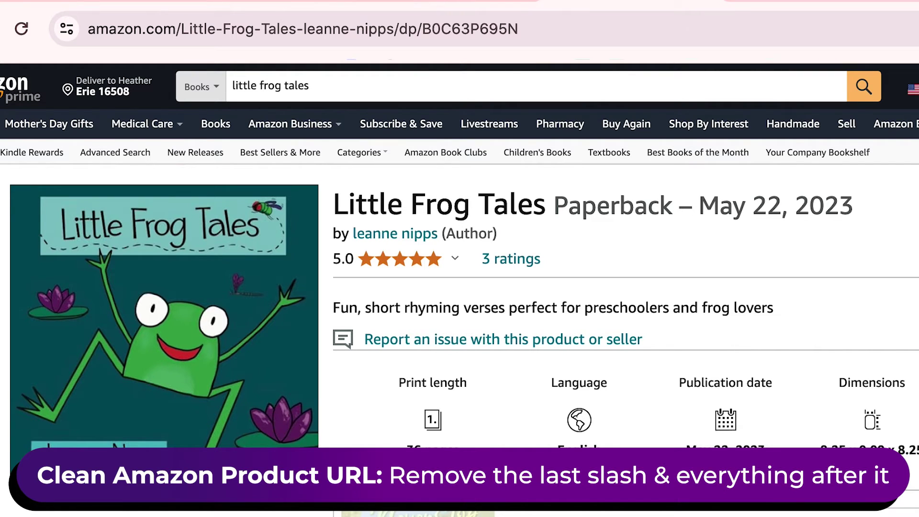
pyautogui.click(541, 26)
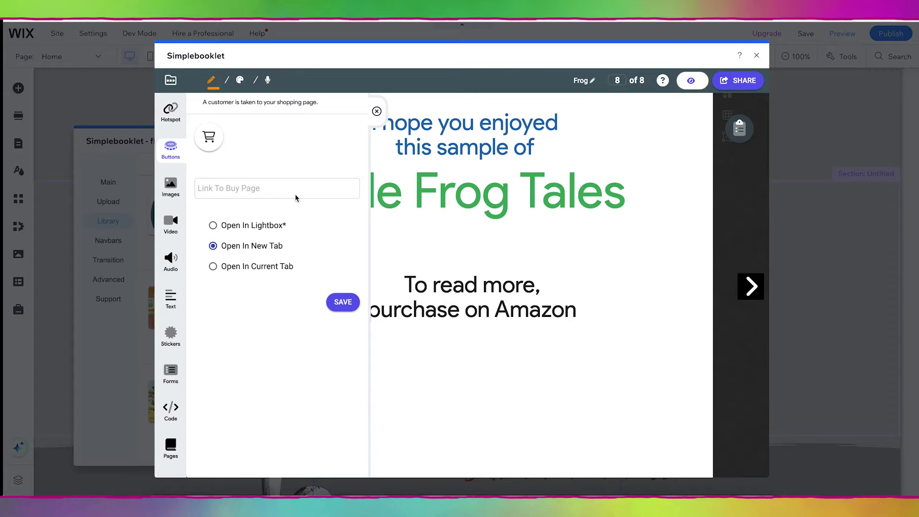
# Add a shopping cart button linked to the copied Amazon product URL and place it centered below the Amazon text.
pyautogui.click(260, 194)
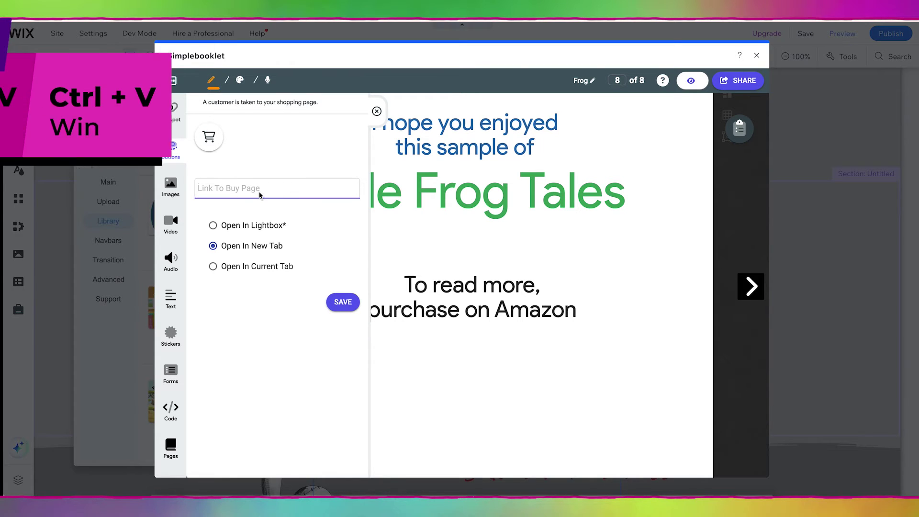
pyautogui.hotkey('ctrl', 'v')
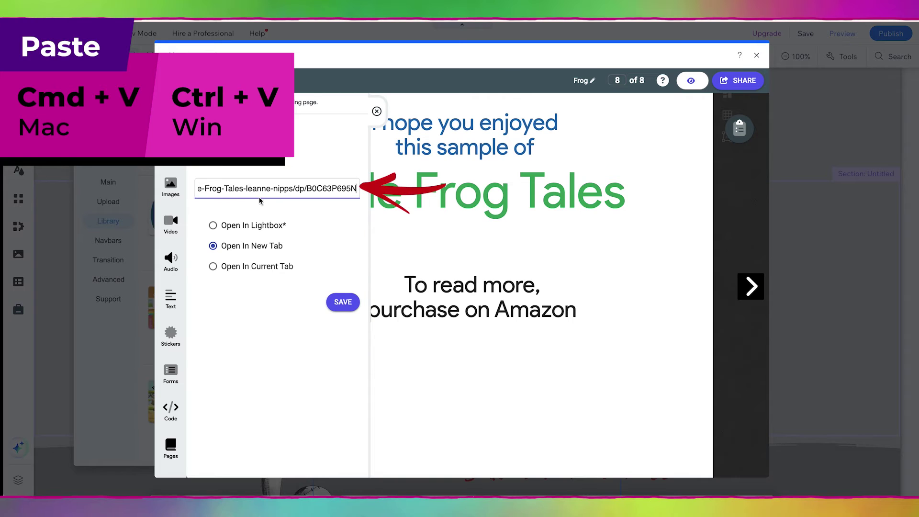
pyautogui.click(347, 303)
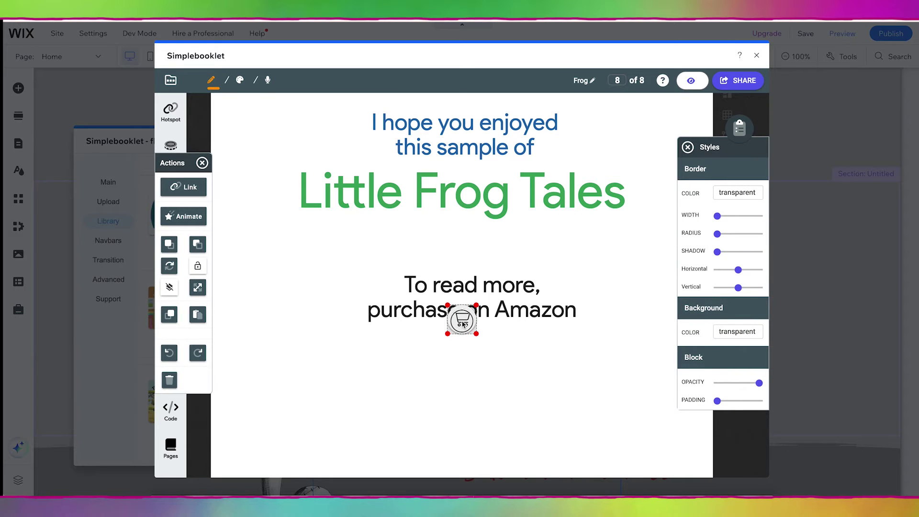
pyautogui.moveTo(462, 319); pyautogui.dragTo(470, 404)
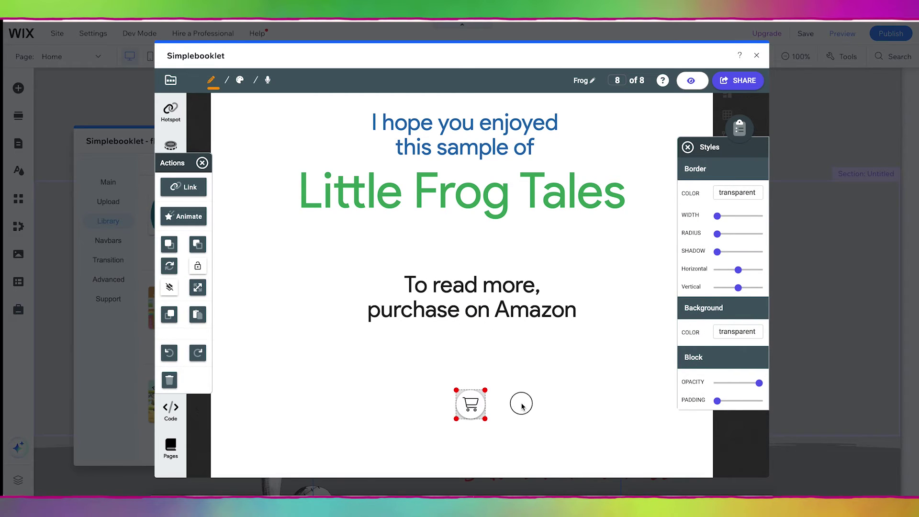
pyautogui.click(329, 386)
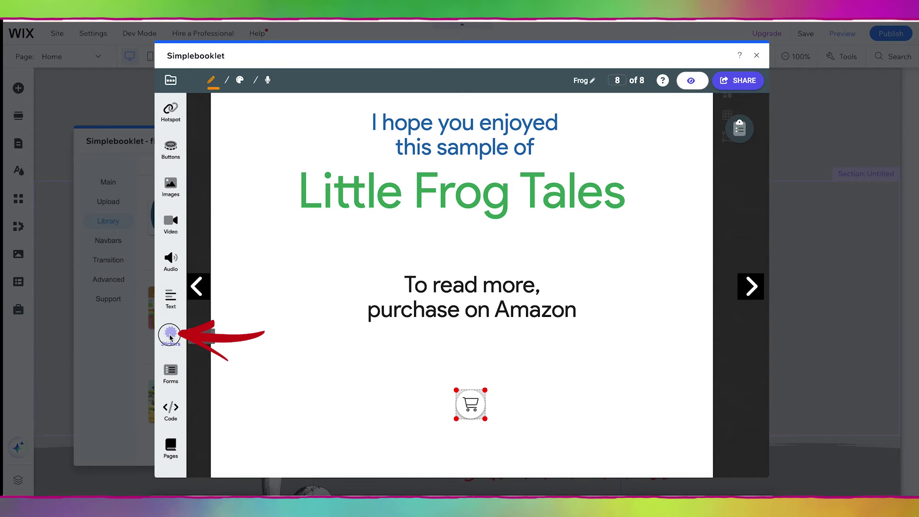
# Frame the cart button with the orange ring sticker and the thin hand-drawn circle sticker.
pyautogui.click(170, 337)
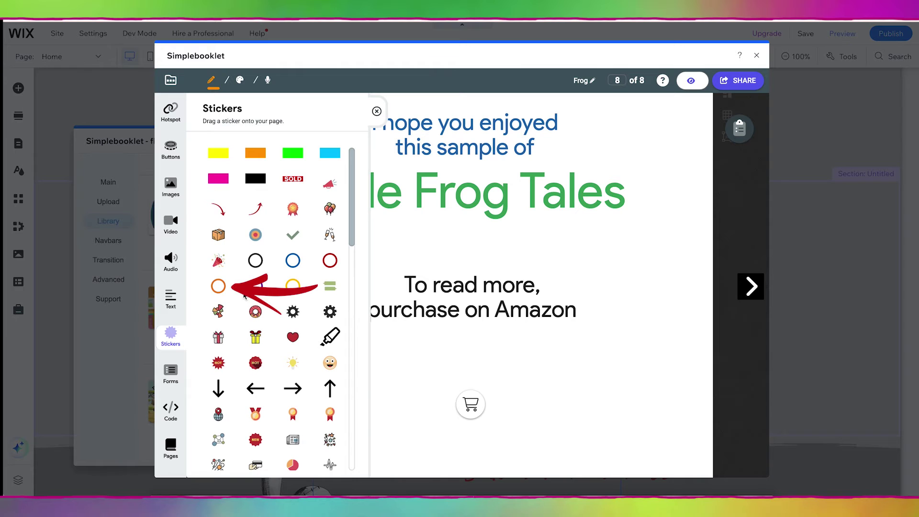
pyautogui.moveTo(219, 286)
pyautogui.mouseDown()
pyautogui.moveTo(434, 359)
pyautogui.moveTo(517, 451)
pyautogui.moveTo(430, 332)
pyautogui.mouseUp()
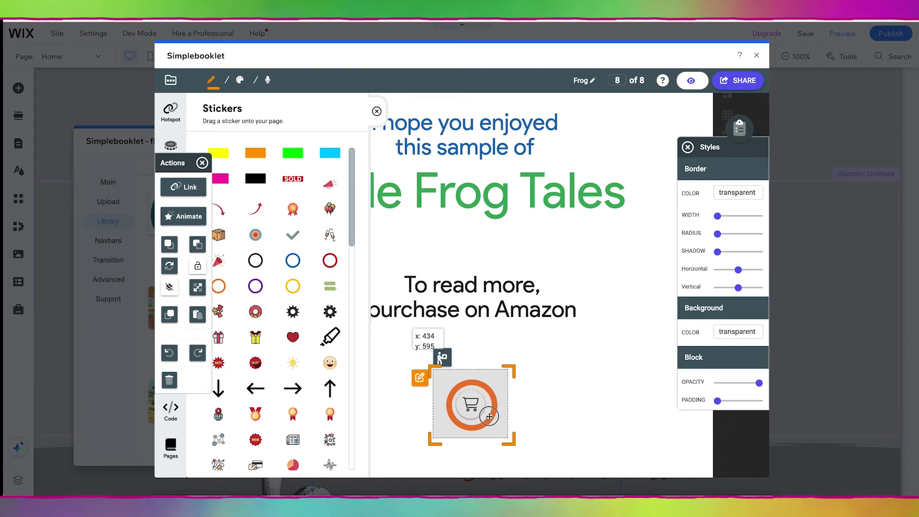
pyautogui.scroll(-5, 331, 375)
pyautogui.moveTo(331, 375); pyautogui.dragTo(484, 382)
pyautogui.click(377, 111)
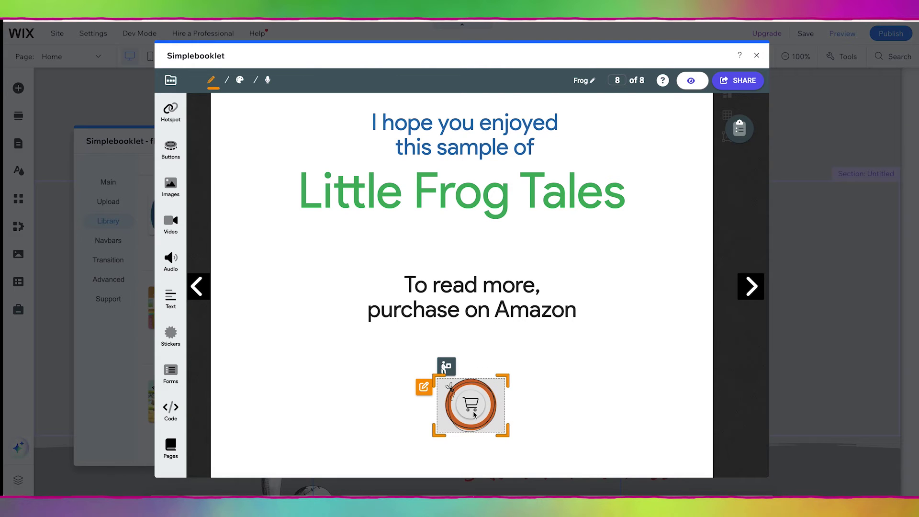
pyautogui.press('Escape')
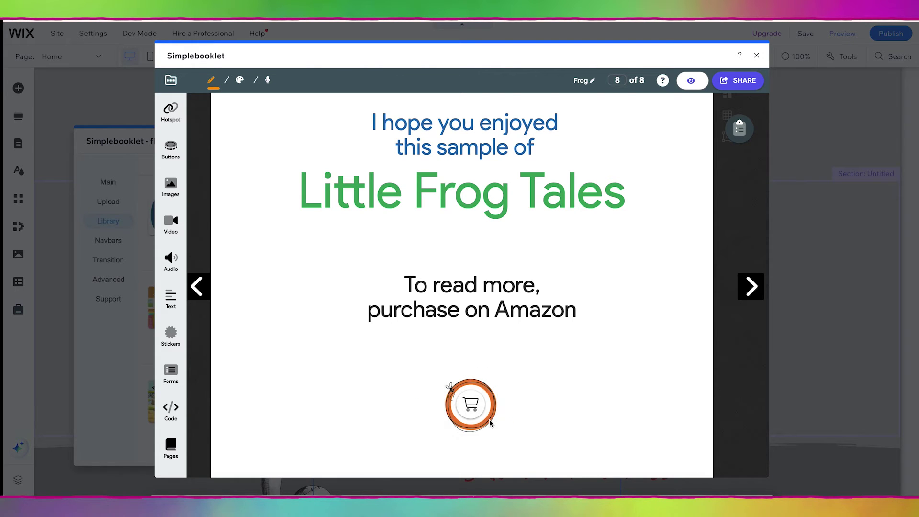
# Move the hand-drawn circle and orange ring off the cart button, and raise the button's layer.
pyautogui.click(490, 422)
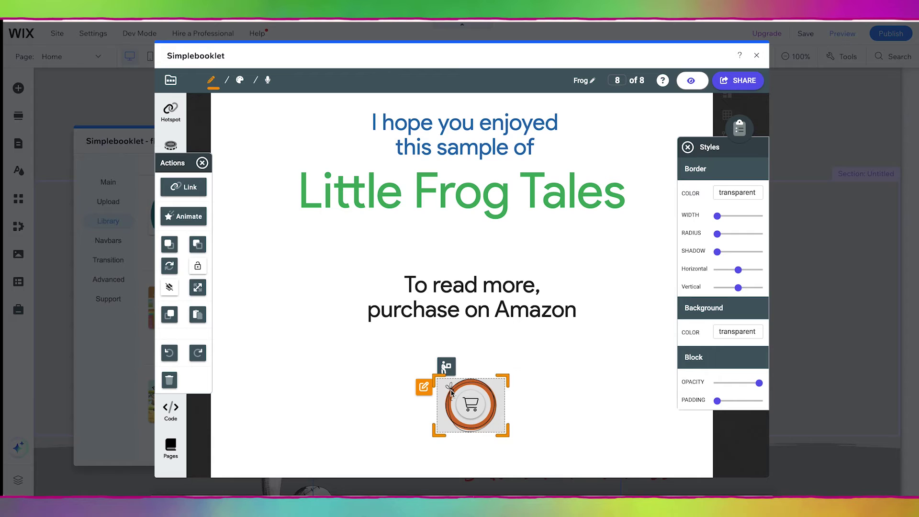
pyautogui.moveTo(450, 391); pyautogui.dragTo(522, 385)
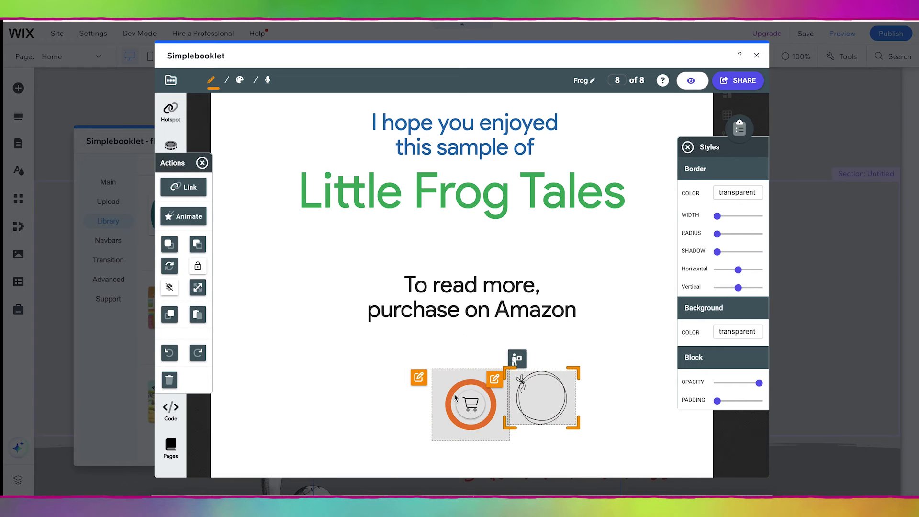
pyautogui.click(454, 396)
pyautogui.moveTo(454, 392); pyautogui.dragTo(517, 374)
pyautogui.click(470, 406)
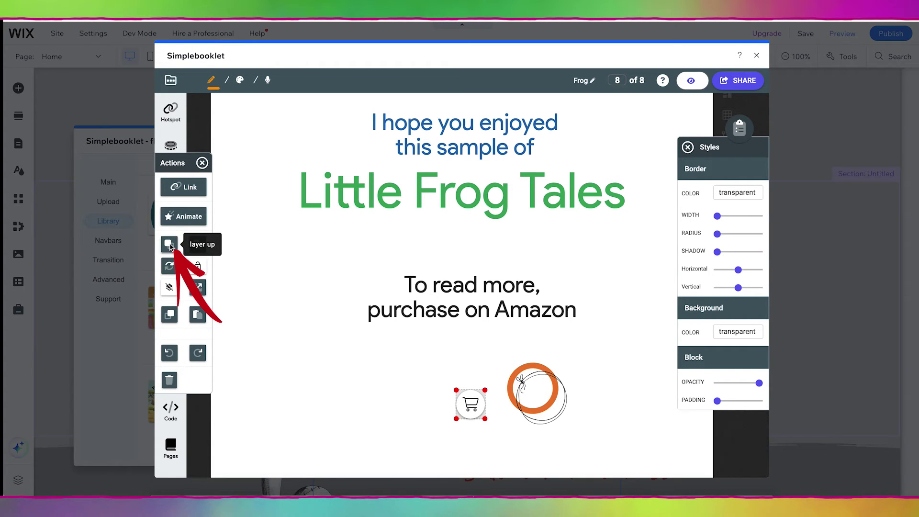
# Move the orange ring and the hand-drawn circle back so both surround the cart button.
pyautogui.click(529, 366)
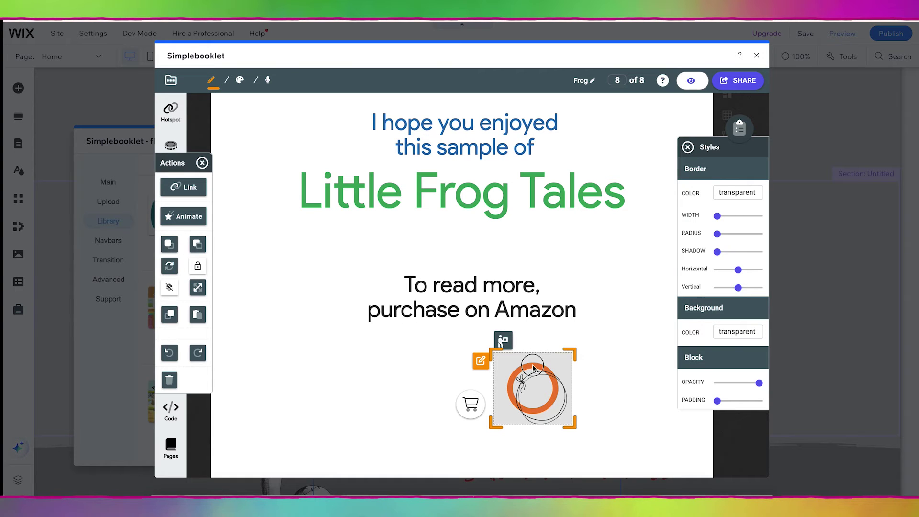
pyautogui.moveTo(529, 366); pyautogui.dragTo(463, 385)
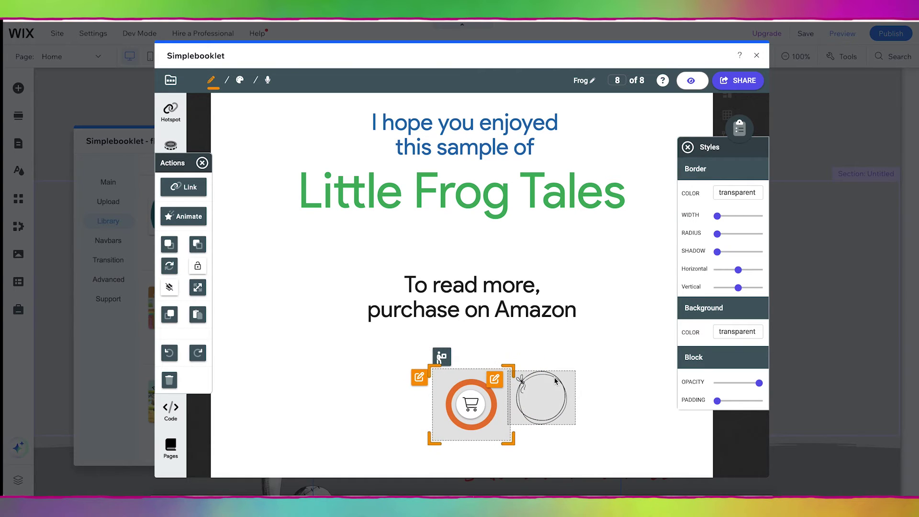
pyautogui.click(563, 382)
pyautogui.moveTo(563, 381); pyautogui.dragTo(489, 393)
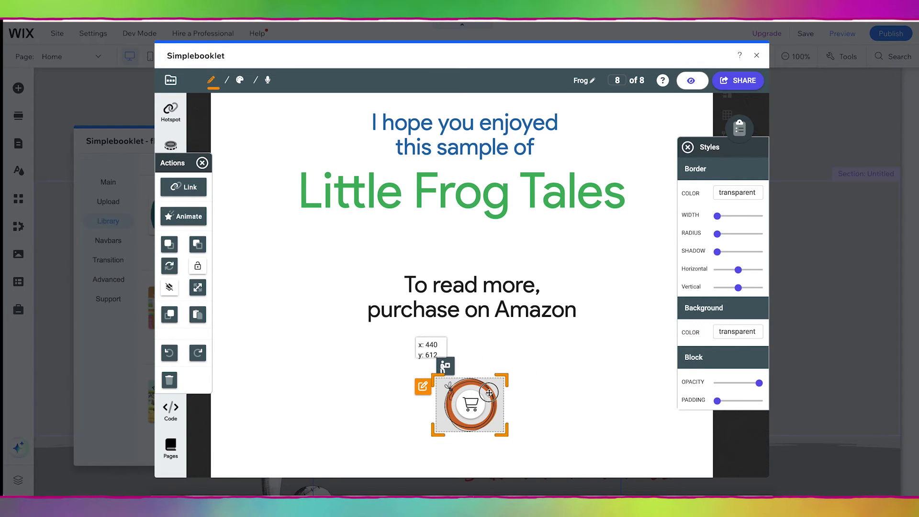
pyautogui.click(591, 377)
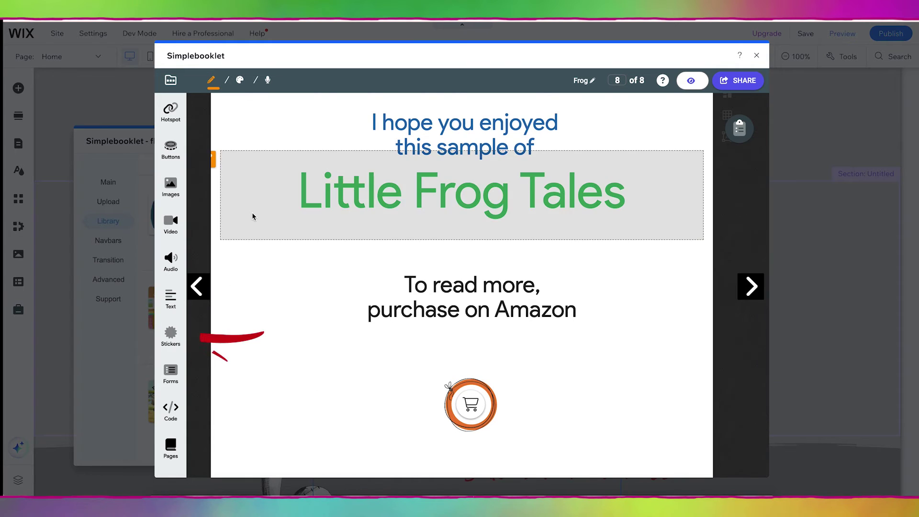
# Add the curved right-pointing arrow sticker to page 8 and rotate it to point downward.
pyautogui.click(171, 335)
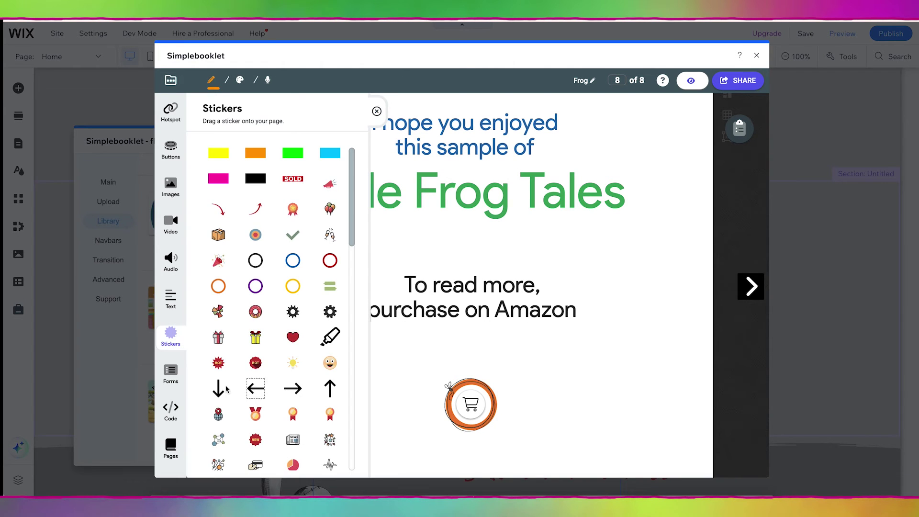
pyautogui.scroll(-2, 318, 388)
pyautogui.scroll(-5, 324, 394)
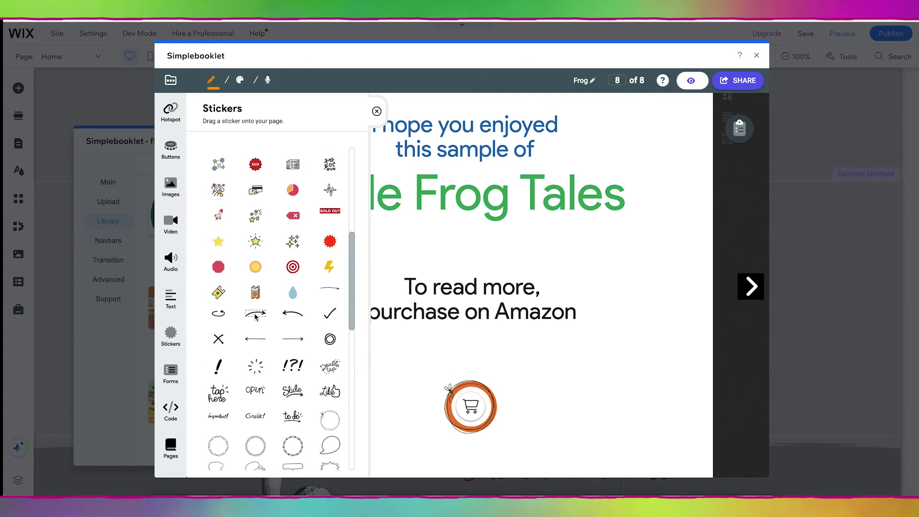
pyautogui.moveTo(255, 315); pyautogui.dragTo(488, 289)
pyautogui.click(488, 288)
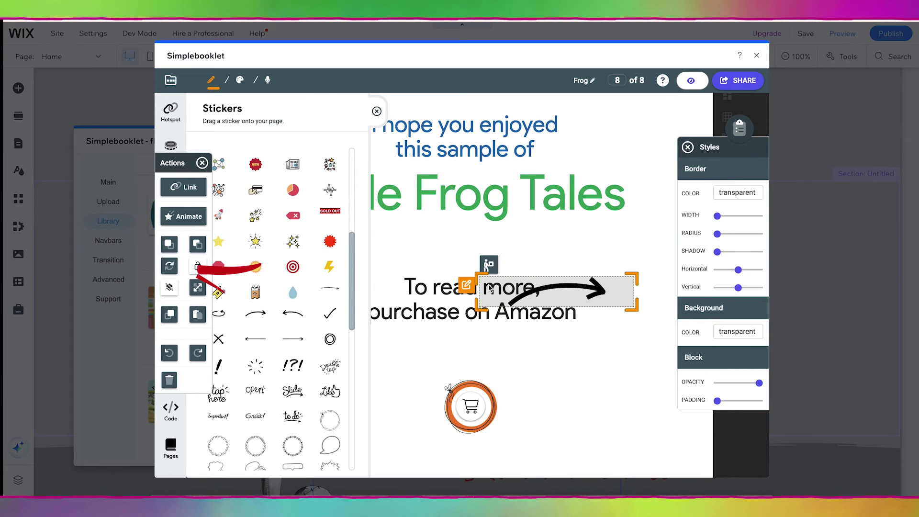
pyautogui.click(170, 266)
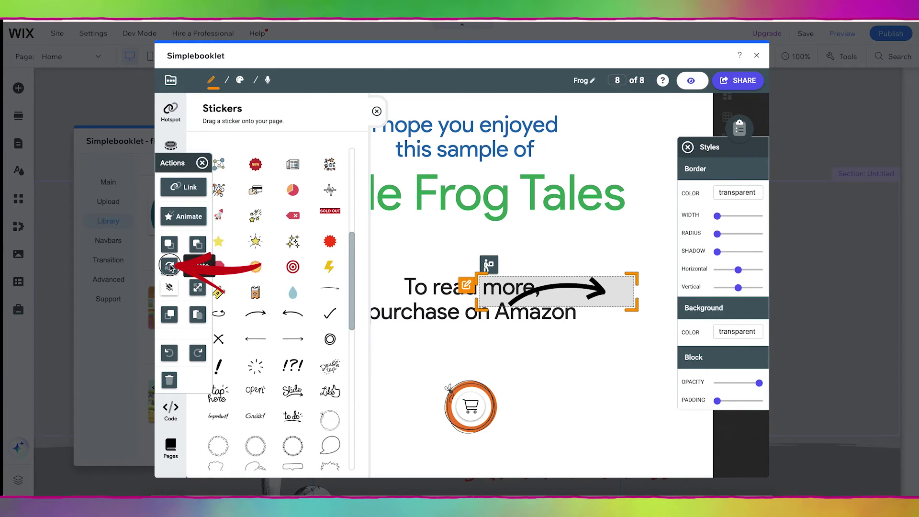
pyautogui.moveTo(308, 96); pyautogui.dragTo(372, 94)
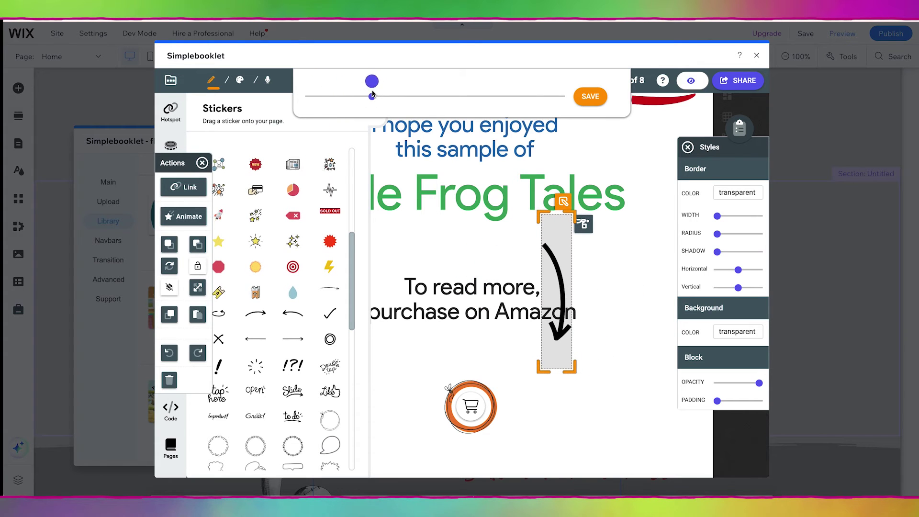
pyautogui.click(586, 99)
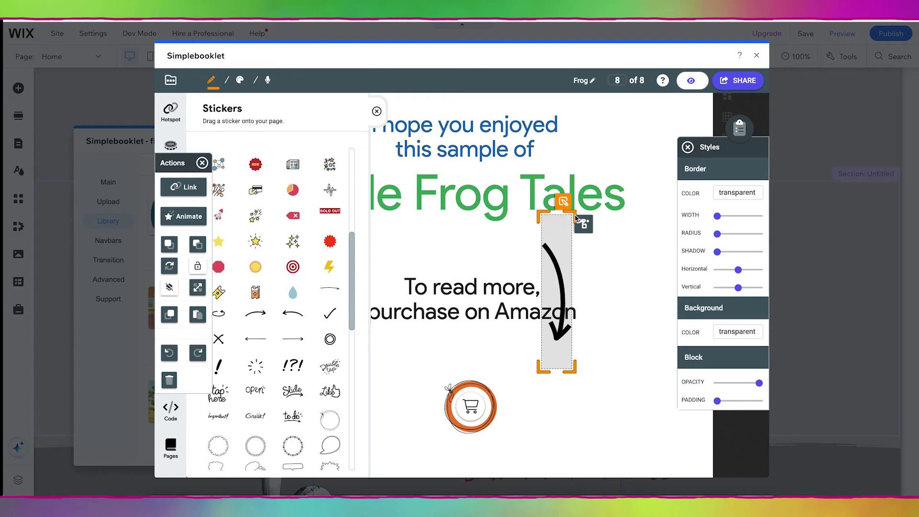
# Fit a much smaller arrow between the Amazon text and the cart button, tilted to about 107 degrees.
pyautogui.moveTo(576, 218); pyautogui.dragTo(636, 278)
pyautogui.moveTo(610, 318); pyautogui.dragTo(481, 358)
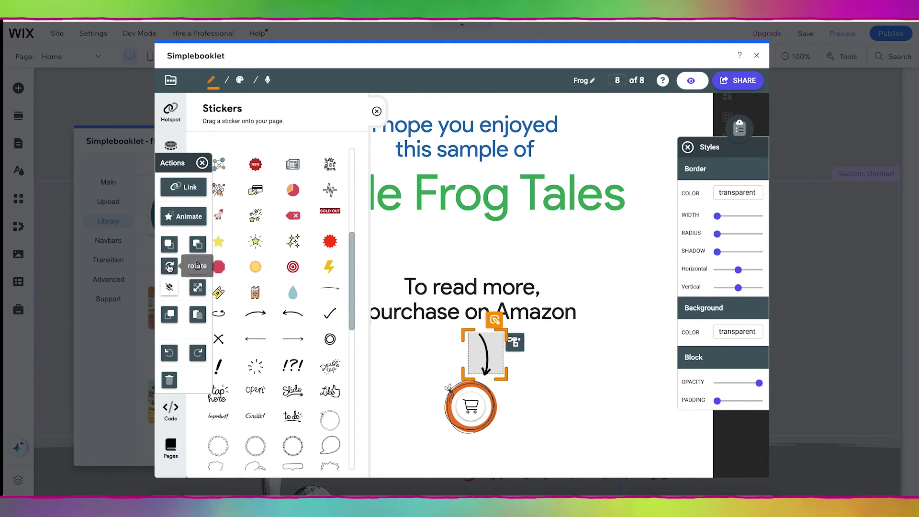
pyautogui.click(169, 266)
pyautogui.moveTo(371, 96); pyautogui.dragTo(385, 97)
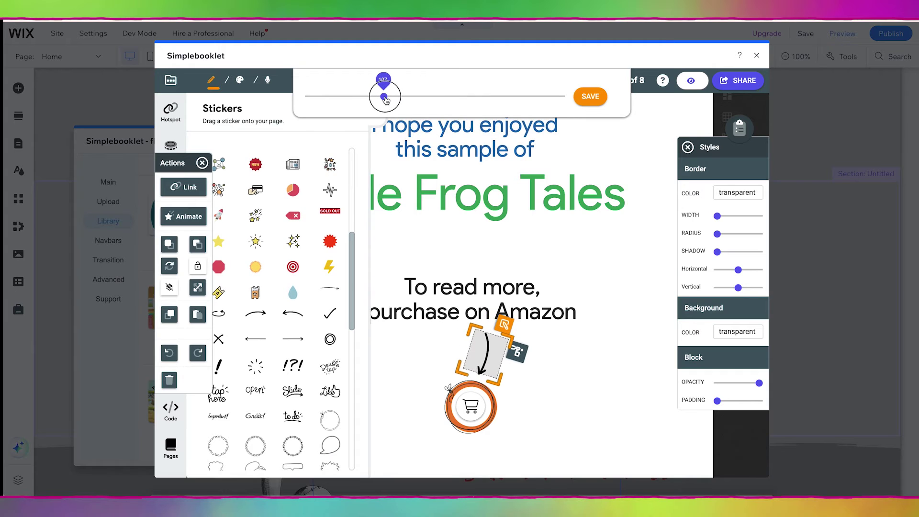
# Move the cart button, its hand-drawn circle and its orange ring lower on the page, leaving space beneath the arrow.
pyautogui.scroll(-2, 472, 287)
pyautogui.click(479, 306)
pyautogui.moveTo(490, 301); pyautogui.dragTo(488, 366)
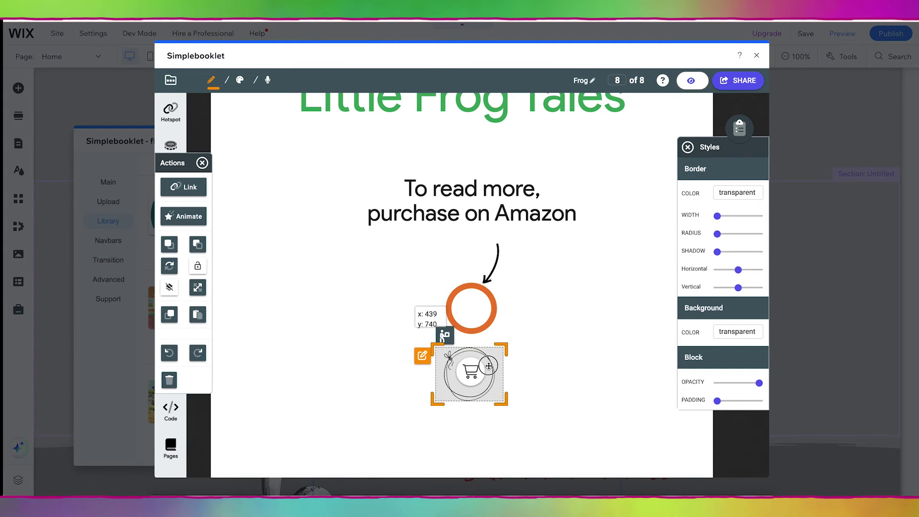
pyautogui.moveTo(493, 297); pyautogui.dragTo(489, 360)
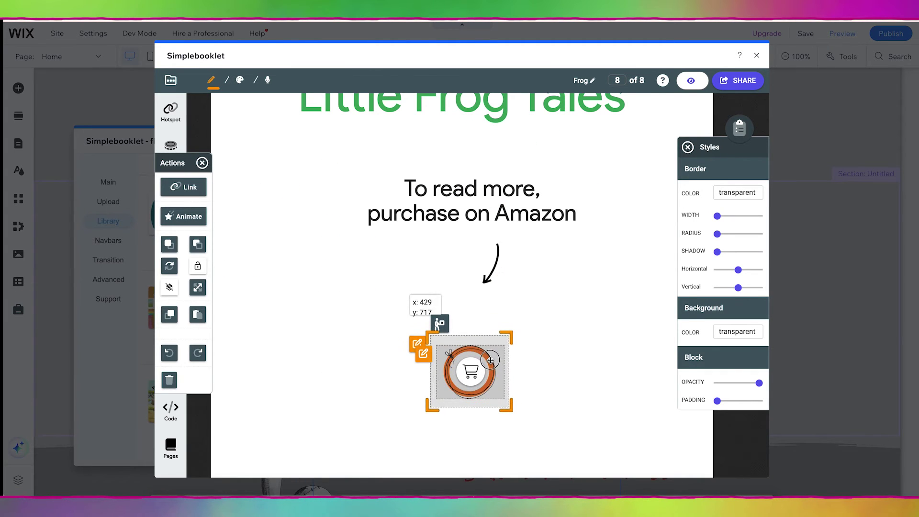
# Move the arrow down beside the cart button, and place the Amazon purchase text just above the arrow.
pyautogui.moveTo(493, 263); pyautogui.dragTo(498, 327)
pyautogui.click(489, 218)
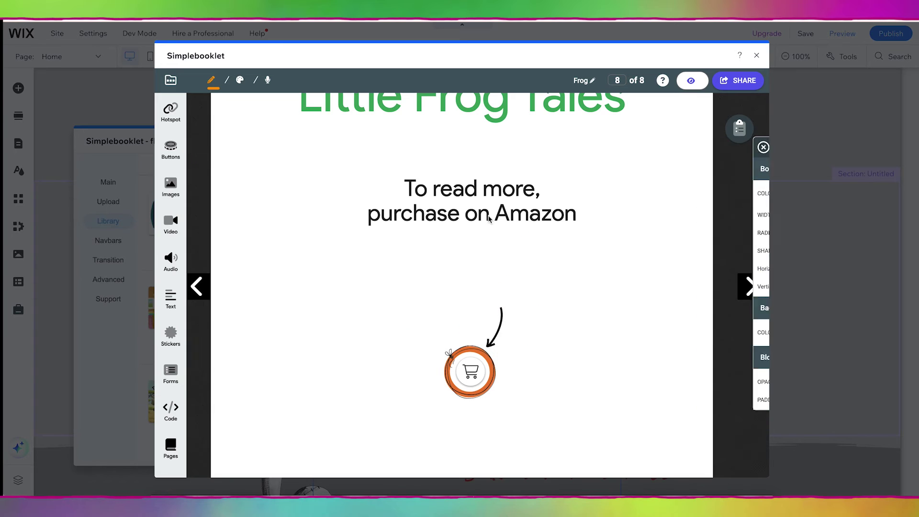
pyautogui.moveTo(489, 218); pyautogui.dragTo(488, 298)
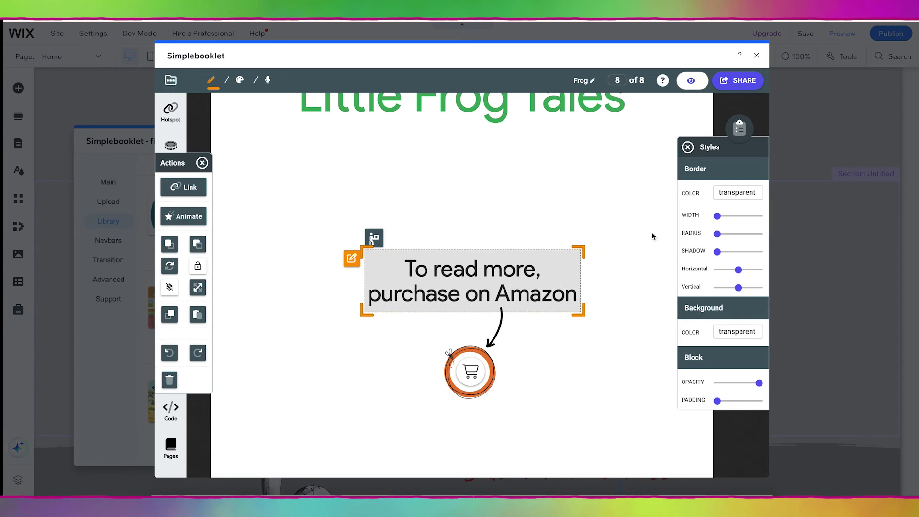
# Preview the booklet as the audience sees it, test the cart button on the closing page, and return to editing.
pyautogui.click(691, 82)
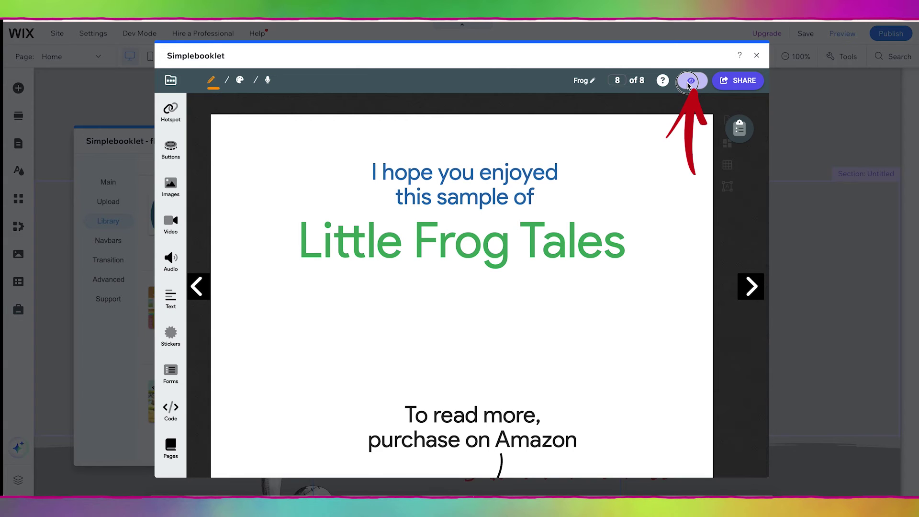
pyautogui.click(689, 81)
pyautogui.click(740, 300)
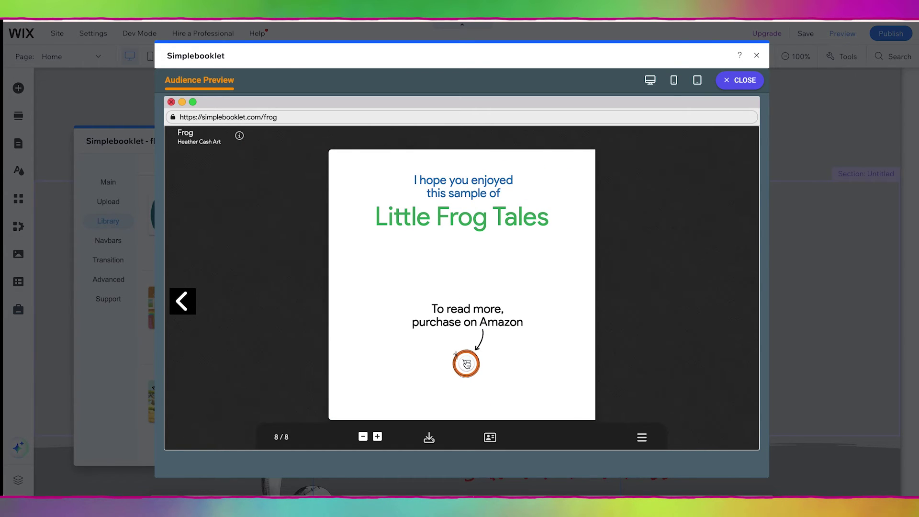
pyautogui.click(465, 364)
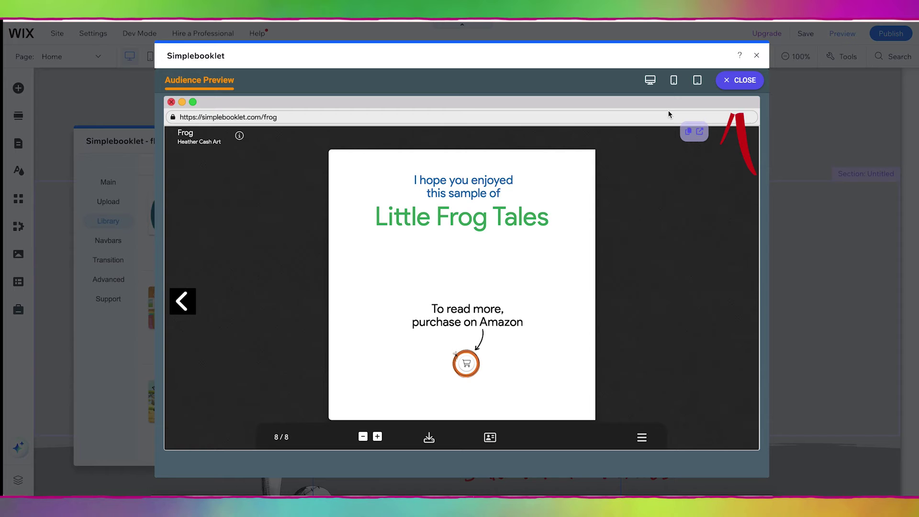
pyautogui.click(742, 86)
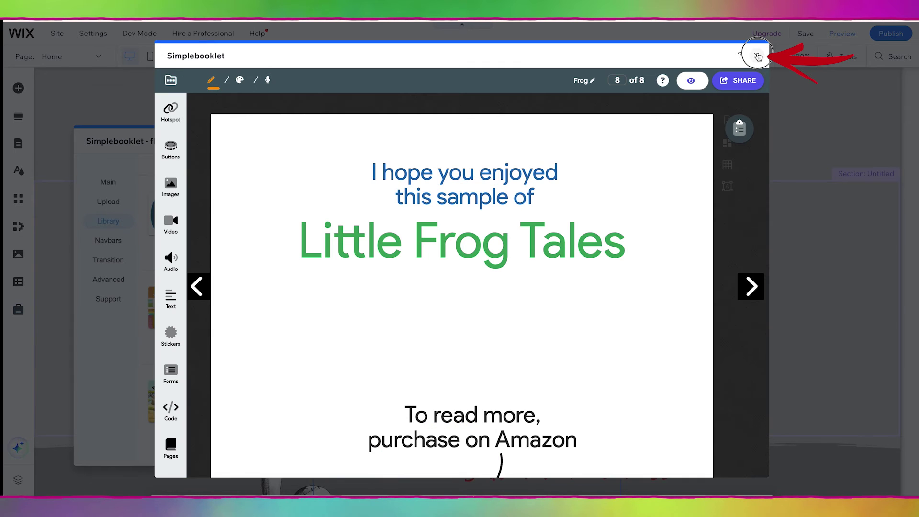
# Leave the booklet editor and its settings, and enlarge the flipbook on the home page upward and to both sides.
pyautogui.click(758, 57)
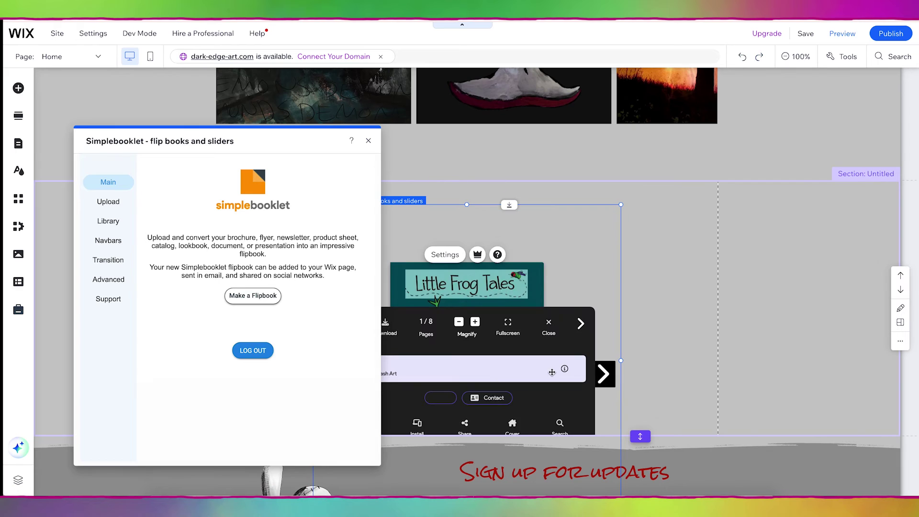
pyautogui.click(342, 326)
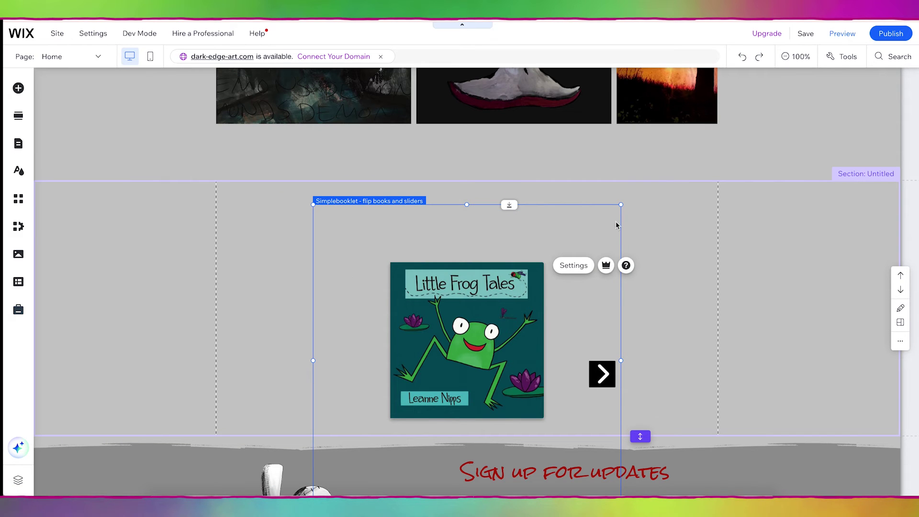
pyautogui.moveTo(621, 204); pyautogui.dragTo(732, 182)
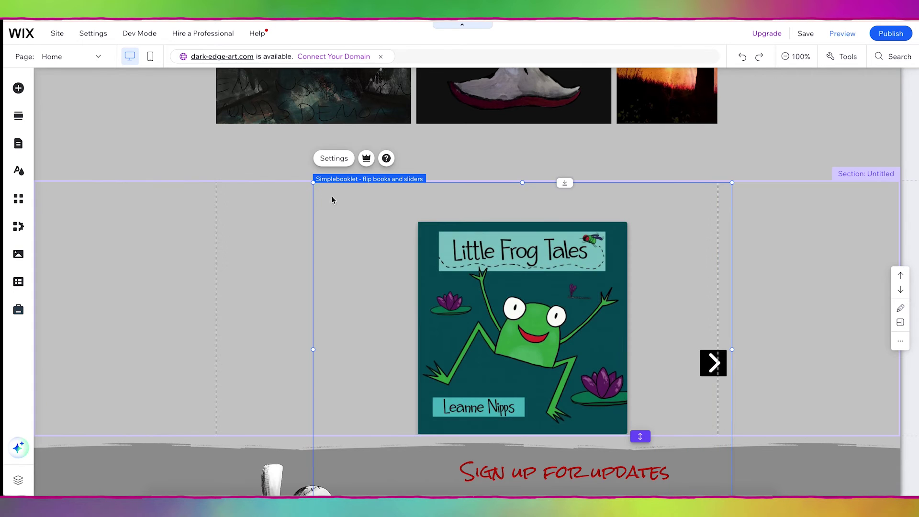
pyautogui.moveTo(314, 350); pyautogui.dragTo(208, 348)
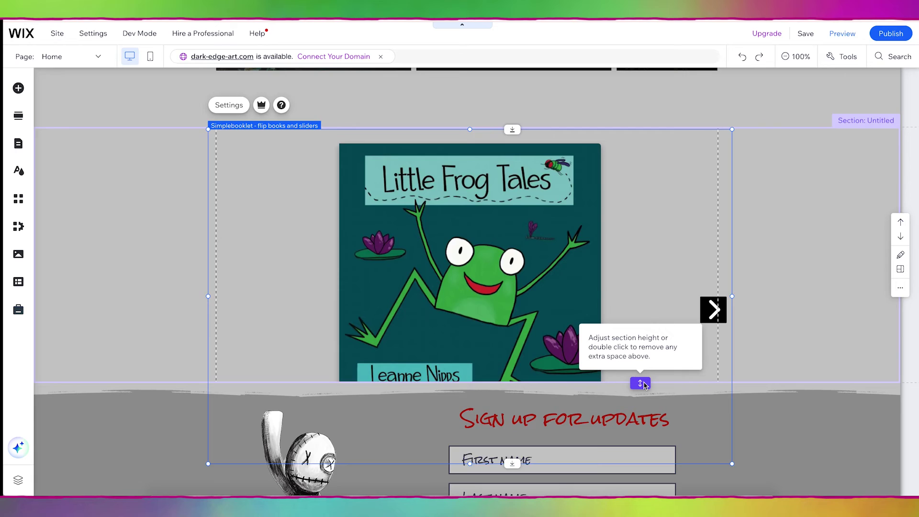
# Extend the section's height to contain the whole flipbook, and narrow the flipbook to fit between the page gridlines.
pyautogui.click(640, 400)
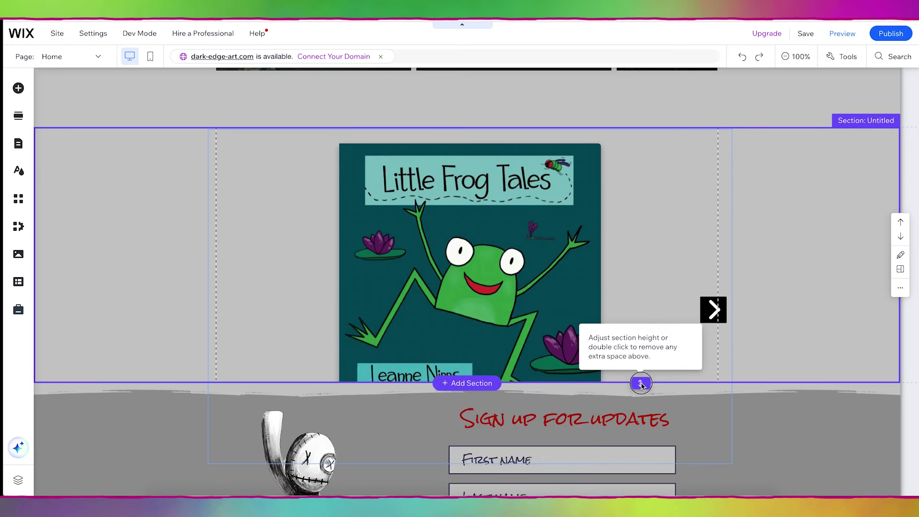
pyautogui.moveTo(641, 413); pyautogui.dragTo(640, 488)
pyautogui.click(730, 293)
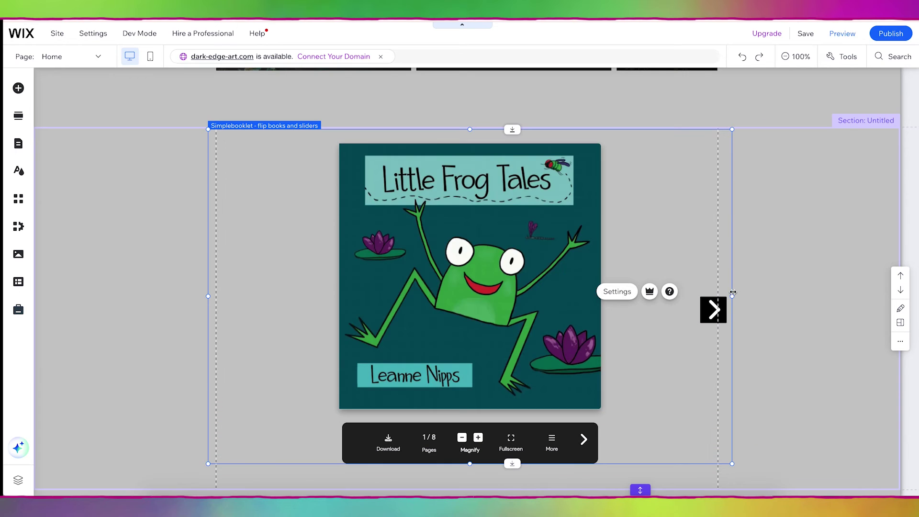
pyautogui.moveTo(733, 296); pyautogui.dragTo(713, 296)
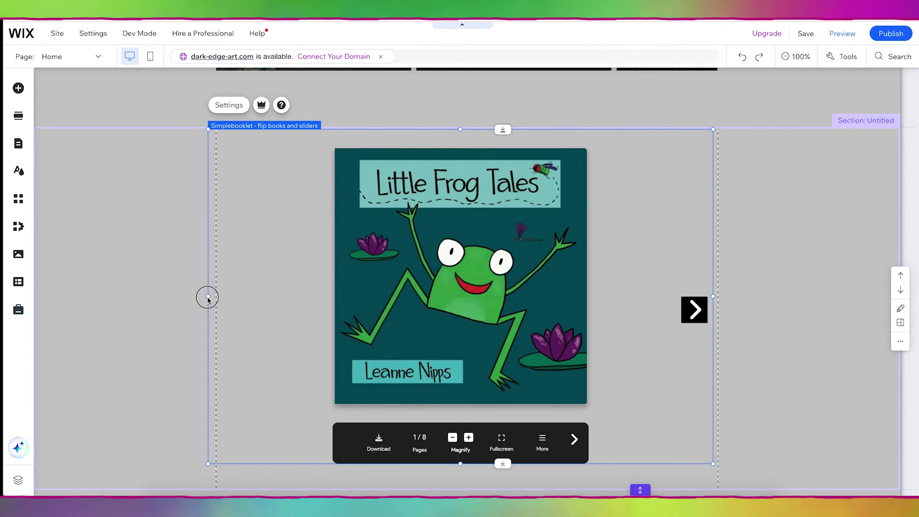
pyautogui.moveTo(206, 296); pyautogui.dragTo(220, 296)
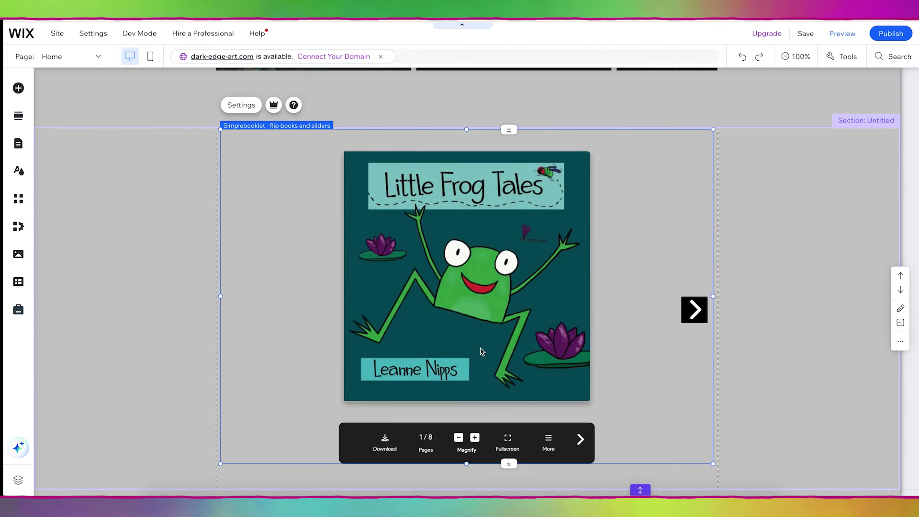
# Disable the flipbook's footer navigation in its navbar settings.
pyautogui.click(539, 333)
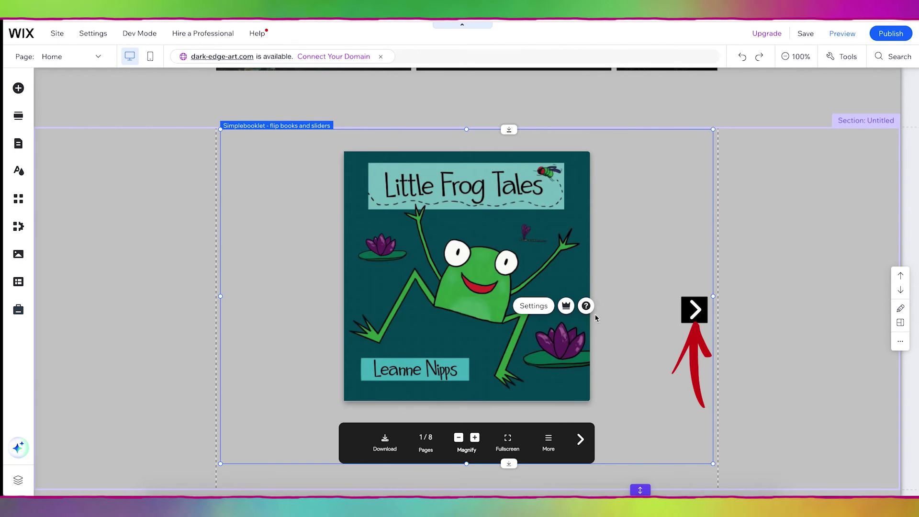
pyautogui.click(533, 306)
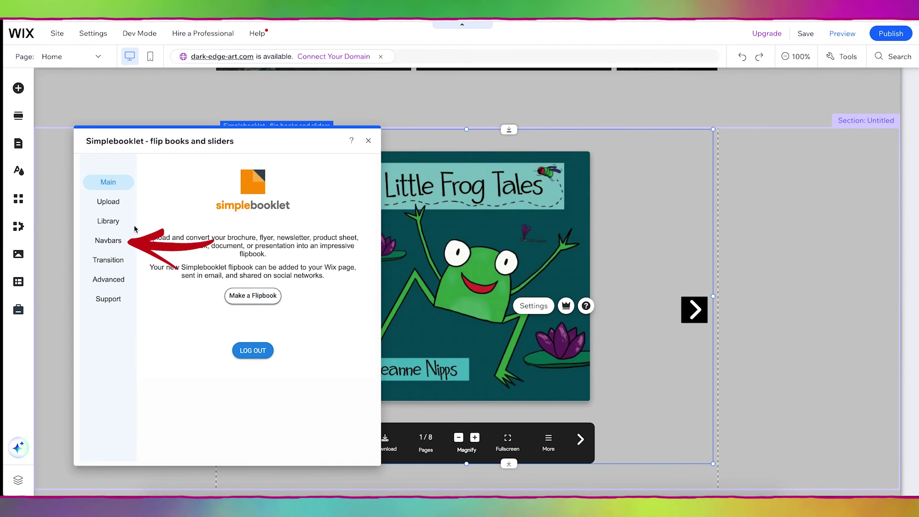
pyautogui.click(110, 241)
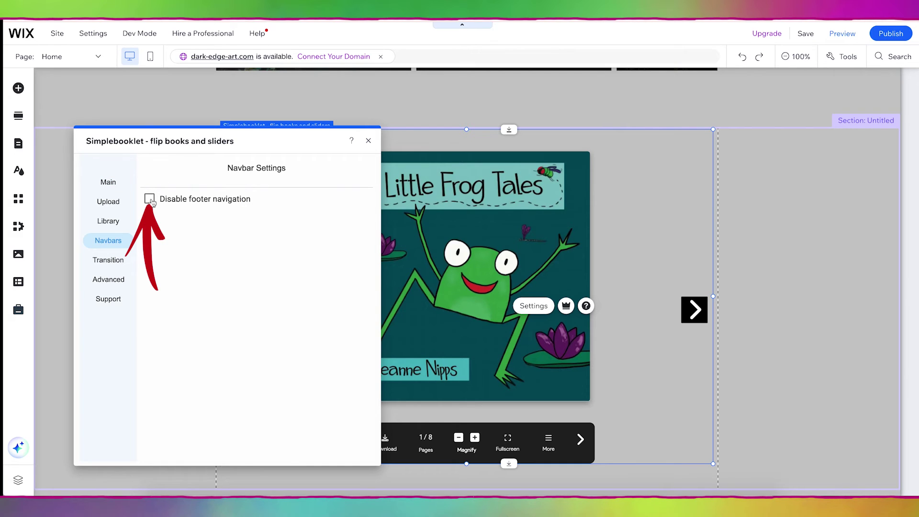
pyautogui.click(150, 200)
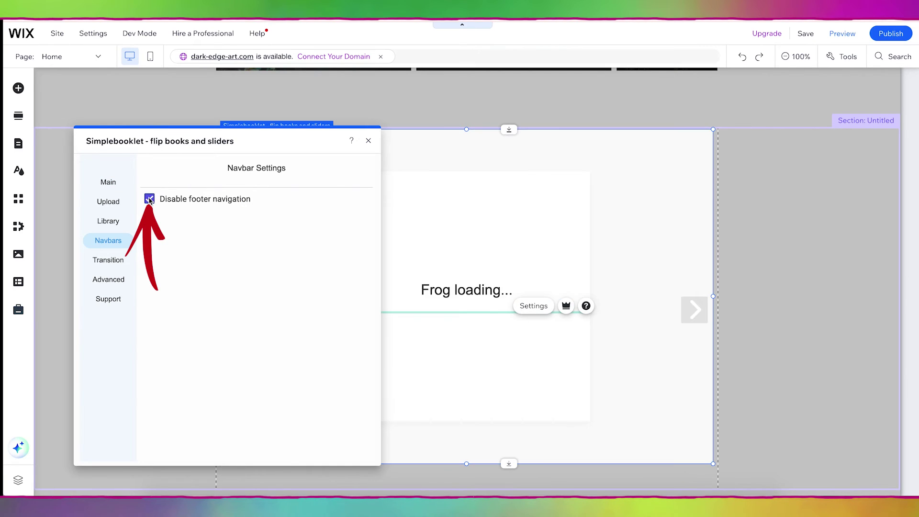
pyautogui.click(368, 141)
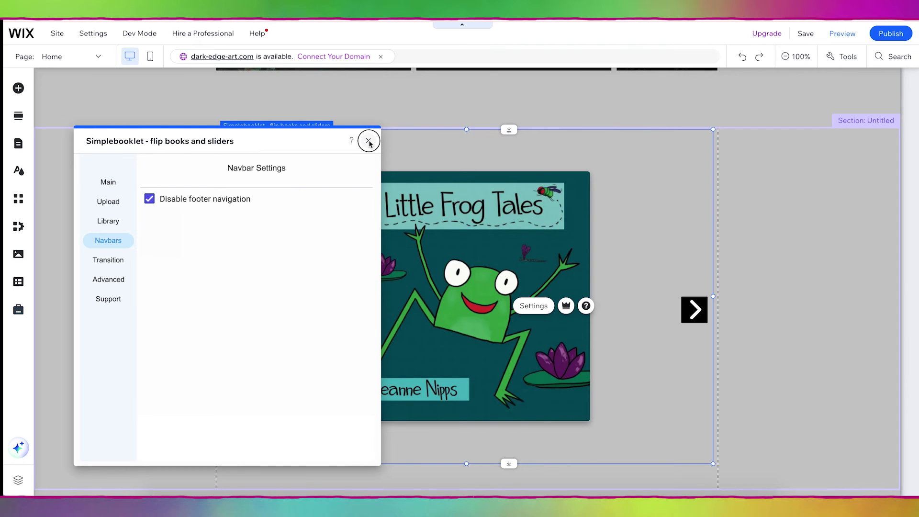
# Preview the site and page through the flipbook to its closing page.
pyautogui.click(843, 37)
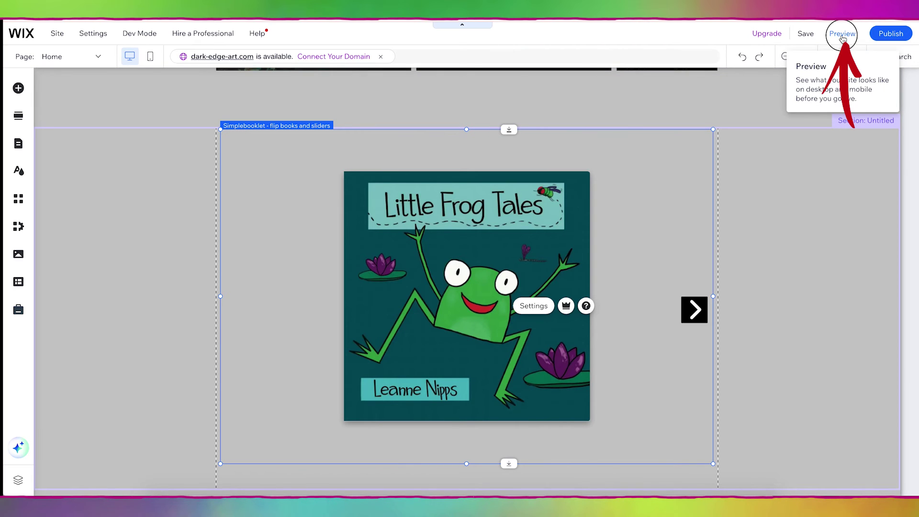
pyautogui.click(689, 314)
pyautogui.click(689, 314)
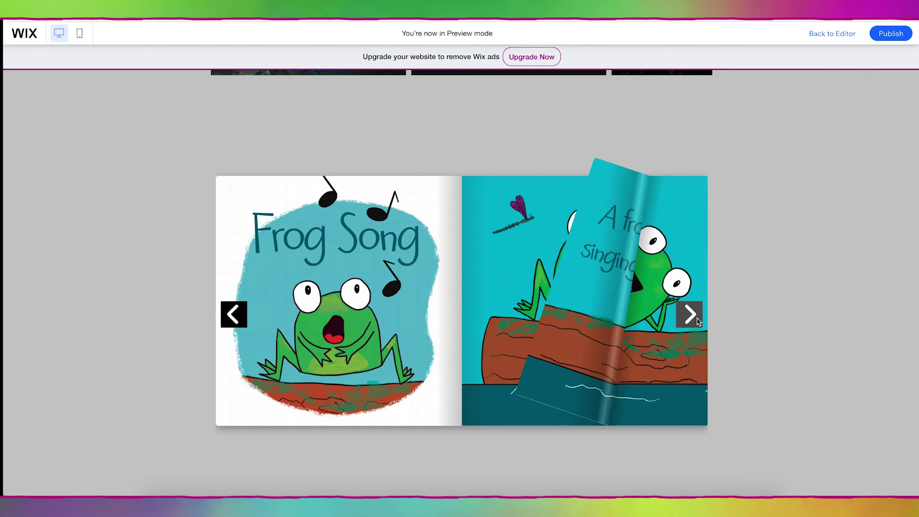
pyautogui.click(697, 321)
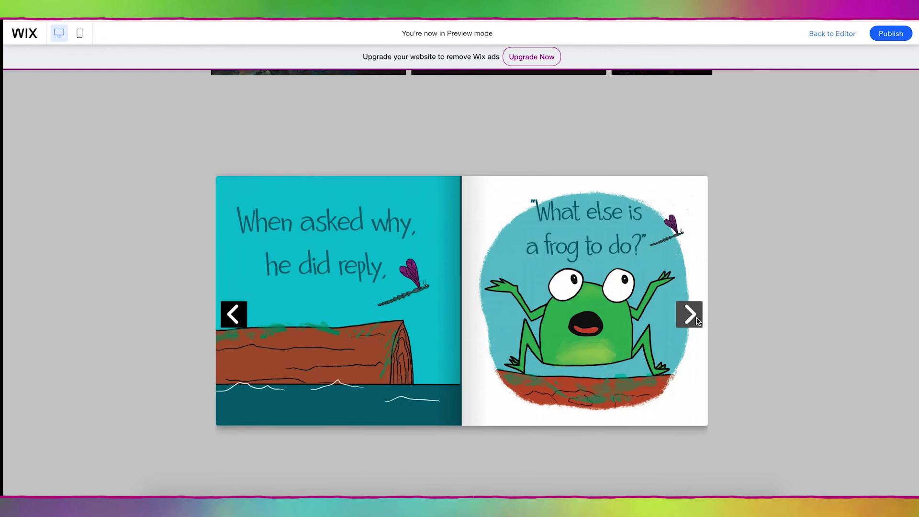
pyautogui.click(696, 320)
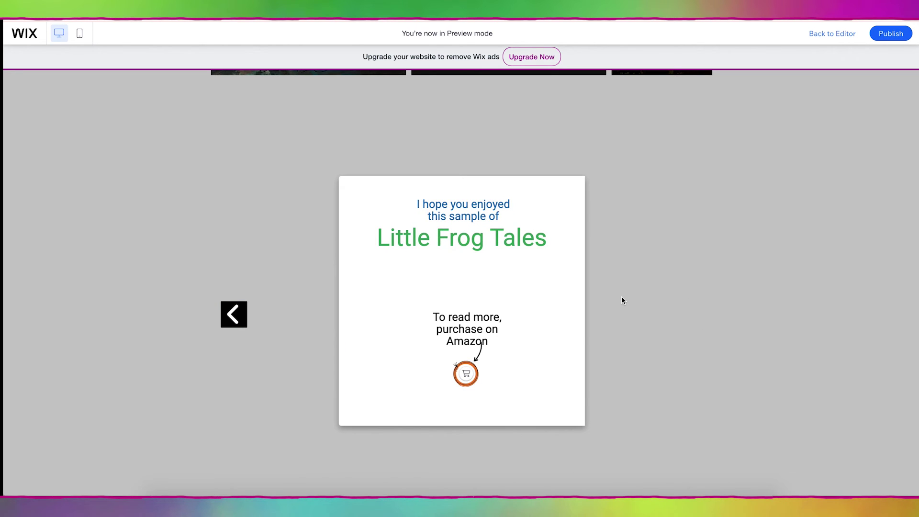
# Examine how the flipbook fits with the gallery and header on the previewed home page, and return to the editor.
pyautogui.scroll(5, 621, 301)
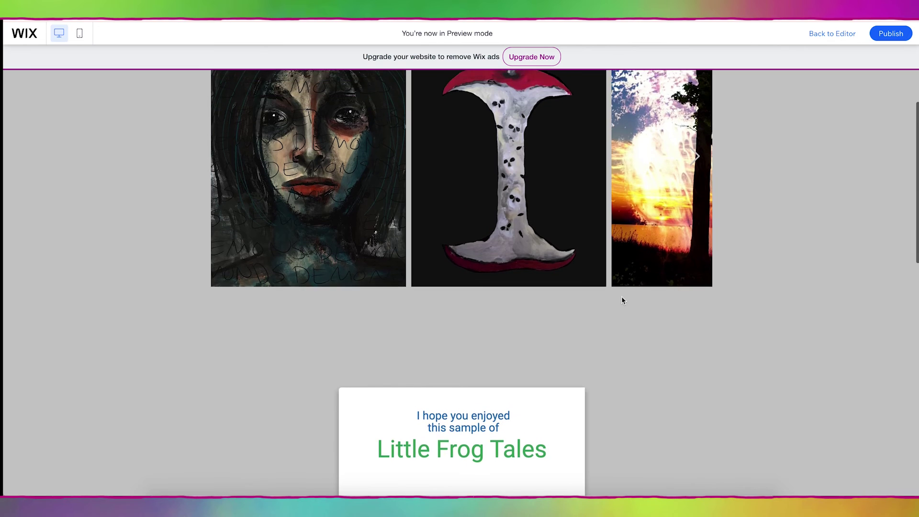
pyautogui.scroll(-5, 621, 300)
pyautogui.scroll(2, 621, 301)
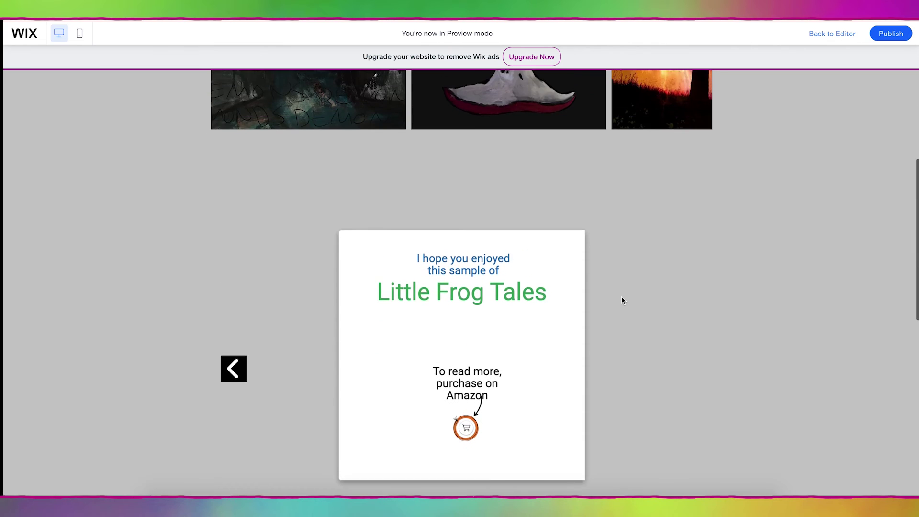
pyautogui.scroll(-3, 621, 300)
pyautogui.scroll(1, 621, 300)
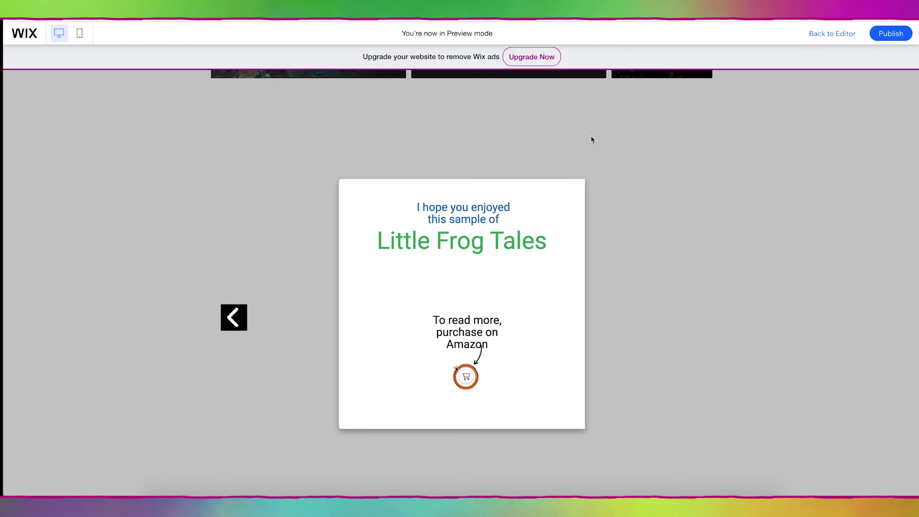
pyautogui.scroll(3, 647, 138)
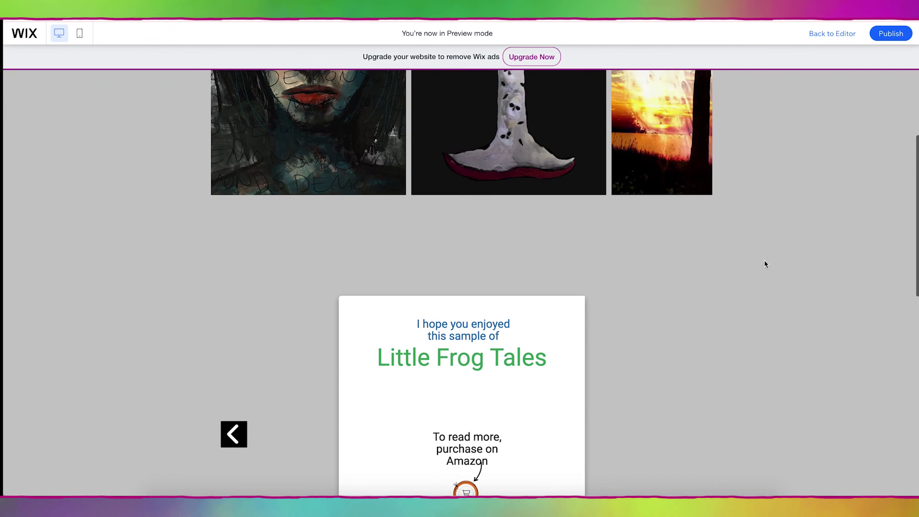
pyautogui.scroll(-2, 794, 330)
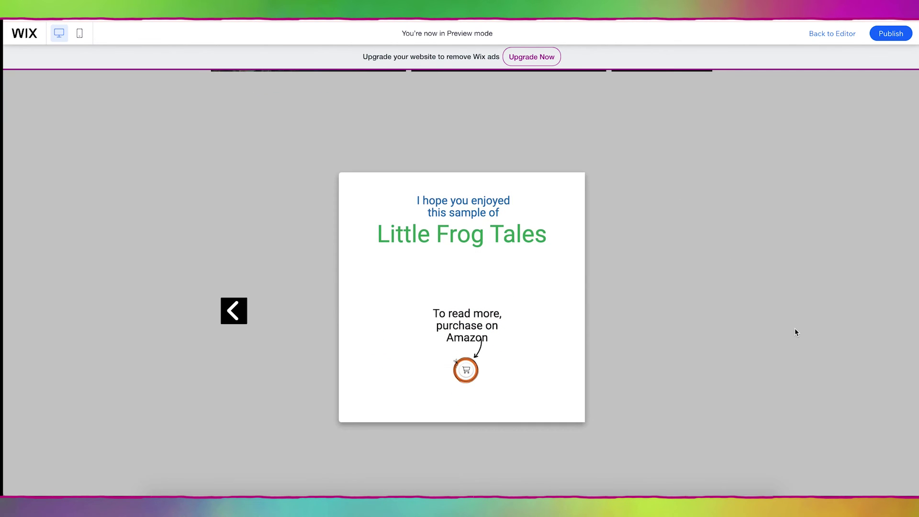
pyautogui.scroll(5, 794, 328)
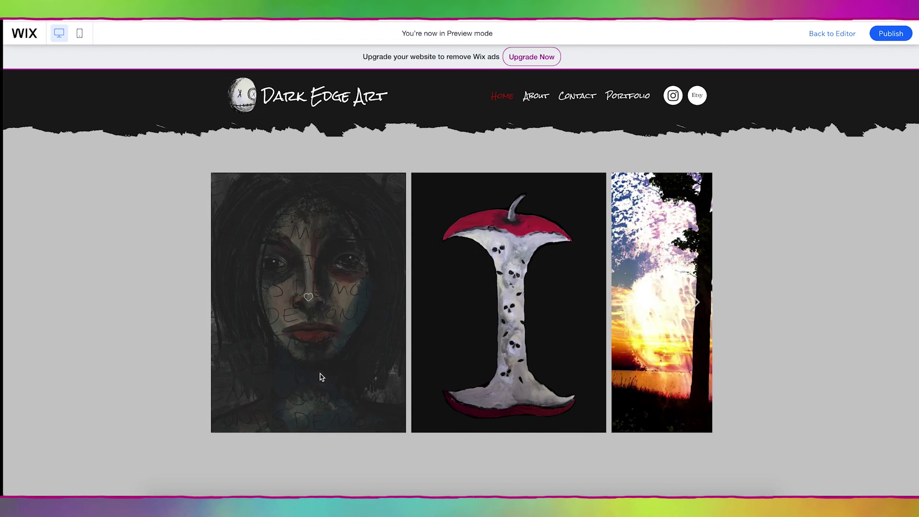
pyautogui.scroll(-8, 759, 319)
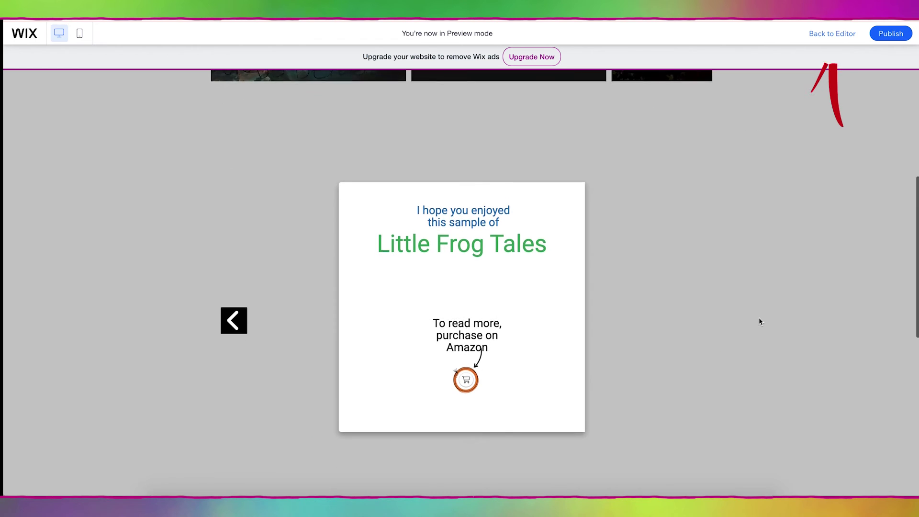
pyautogui.click(833, 33)
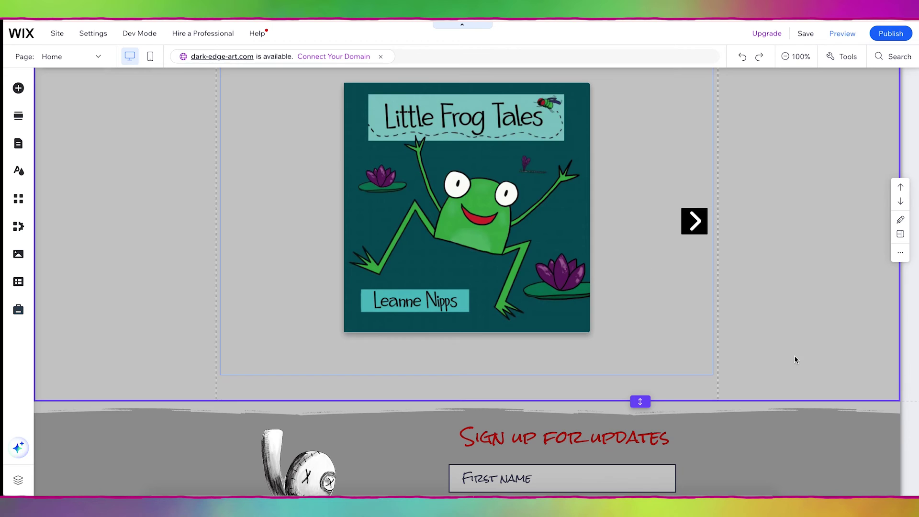
# Add #DEDEDE as a custom colour and set it as the flipbook section's background.
pyautogui.moveTo(794, 359)
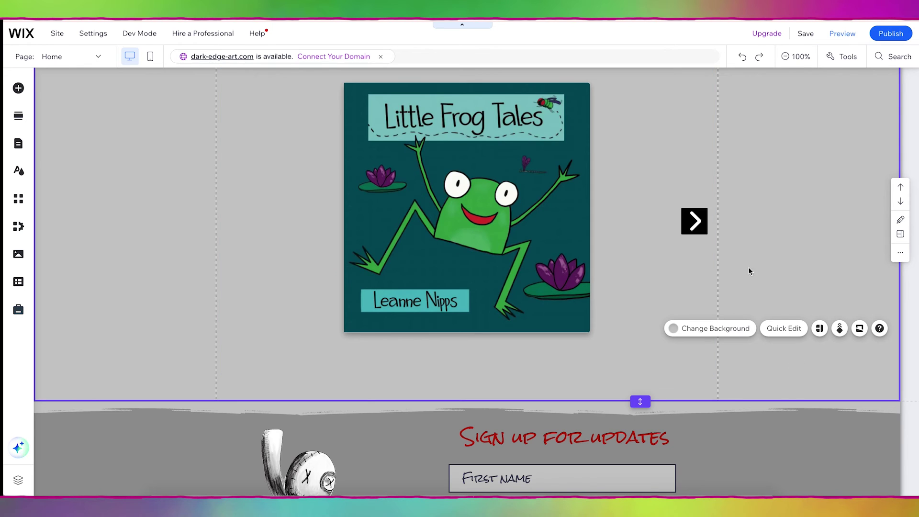
pyautogui.click(711, 329)
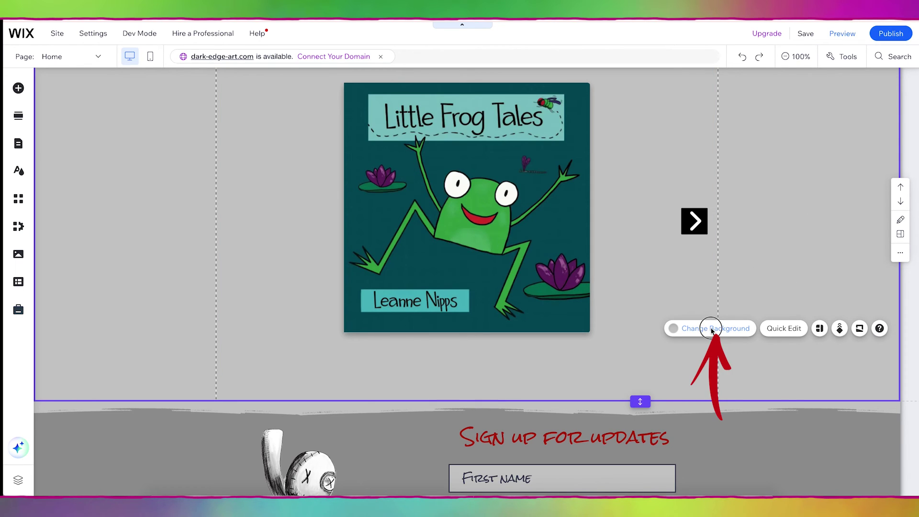
pyautogui.click(644, 415)
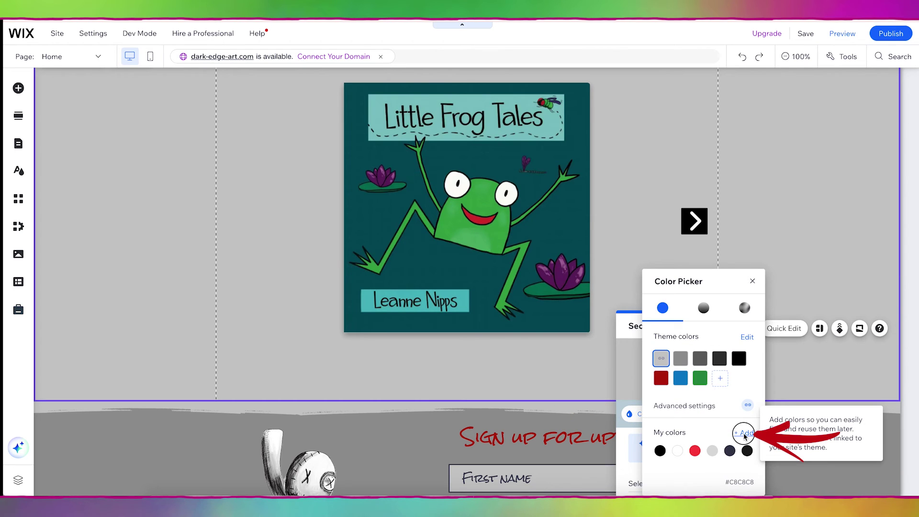
pyautogui.click(744, 435)
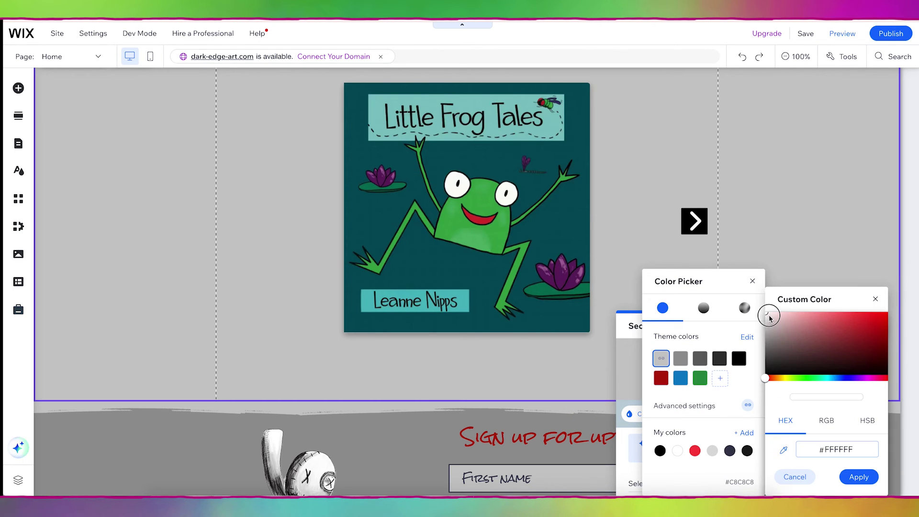
pyautogui.moveTo(768, 314); pyautogui.dragTo(753, 323)
pyautogui.click(754, 326)
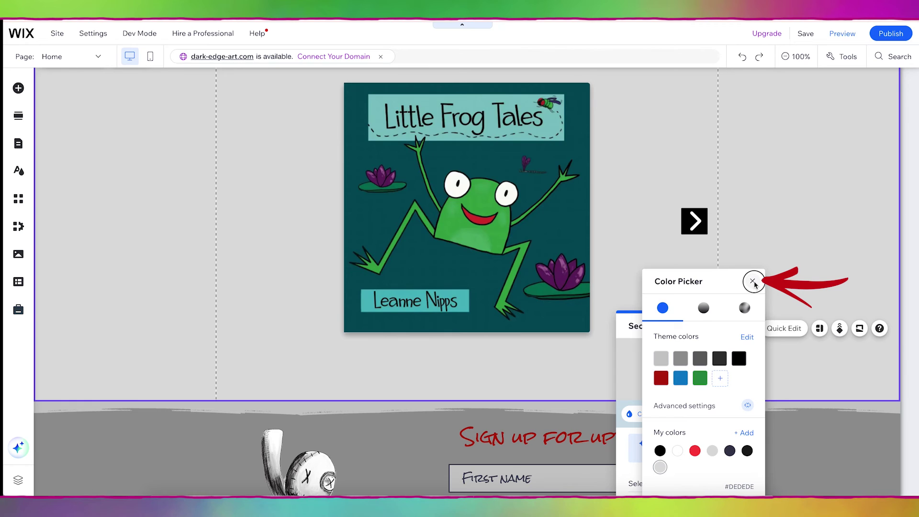
pyautogui.click(752, 282)
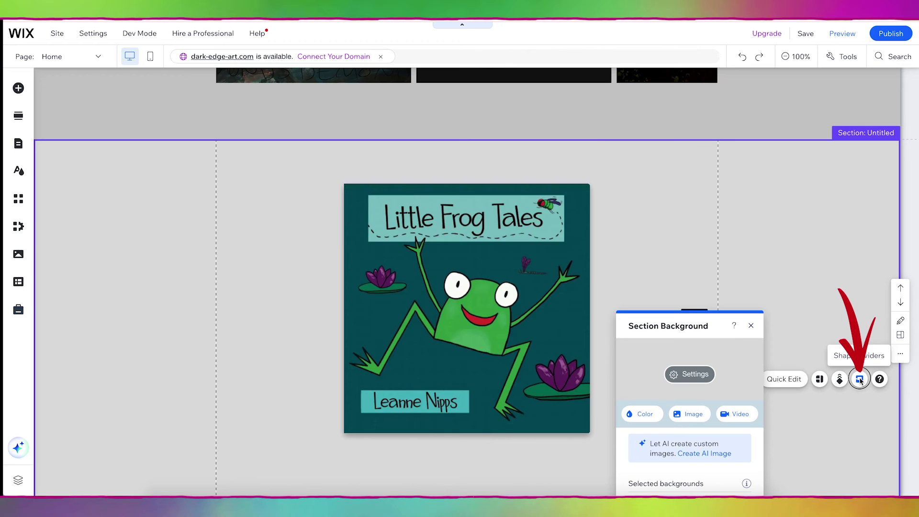
# Add a Paint shape divider to the top edge of the flipbook section.
pyautogui.click(859, 379)
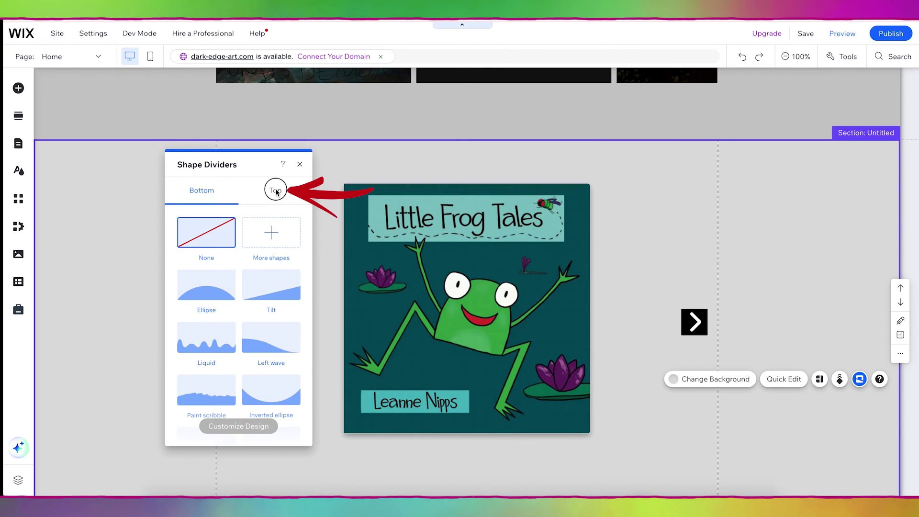
pyautogui.click(276, 191)
pyautogui.scroll(-3, 259, 320)
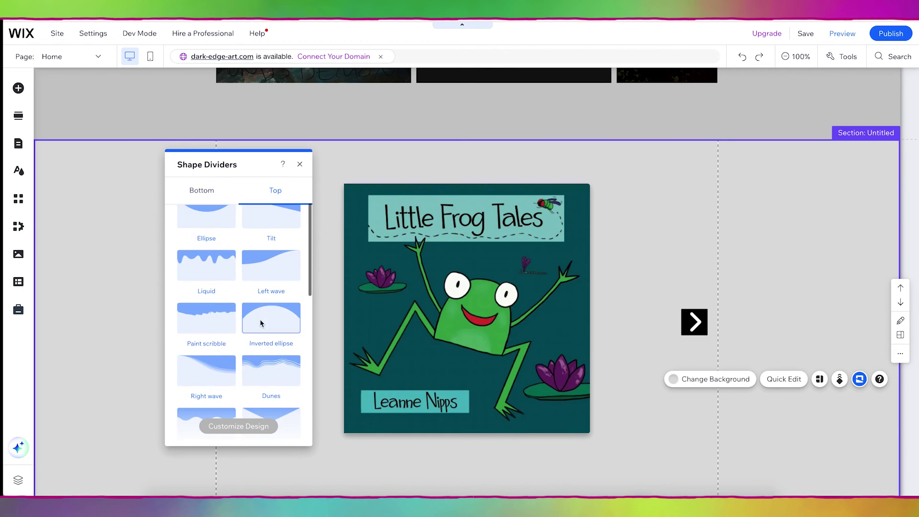
pyautogui.scroll(-5, 259, 319)
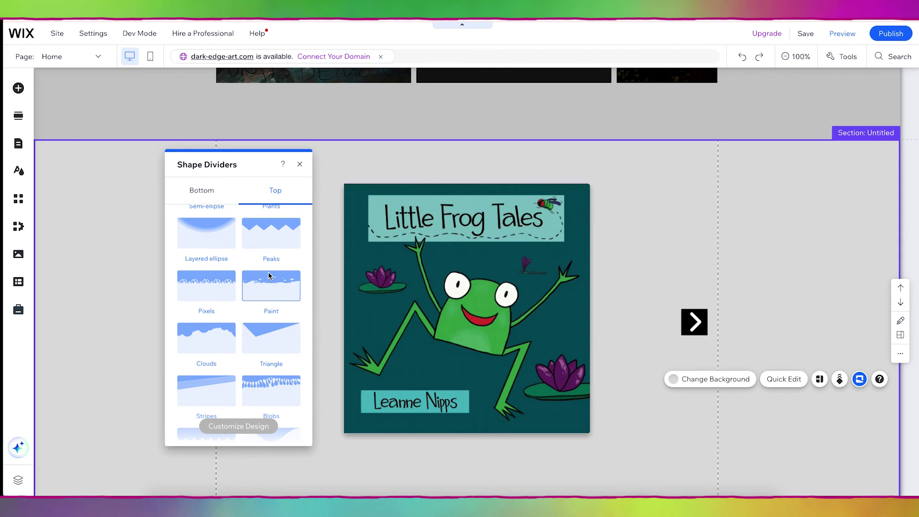
pyautogui.click(271, 280)
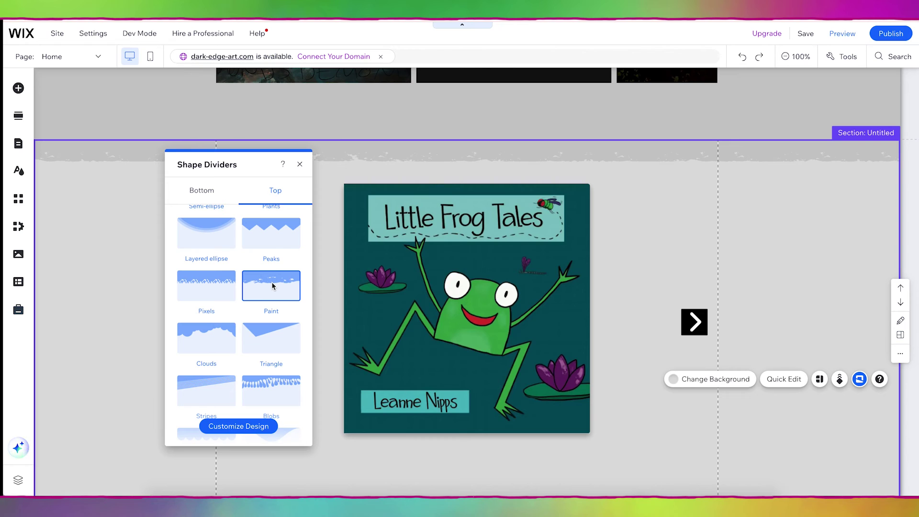
pyautogui.scroll(1, 272, 286)
pyautogui.click(300, 165)
# Recolour the Subscribe section's top Brush divider to the saved #DEDEDE to match the flipbook section's background.
pyautogui.scroll(-3, 714, 308)
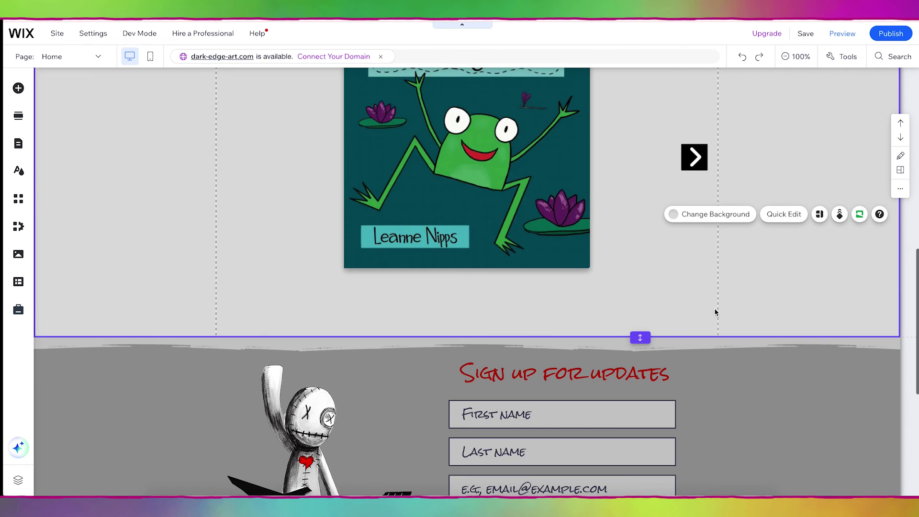
pyautogui.moveTo(535, 349)
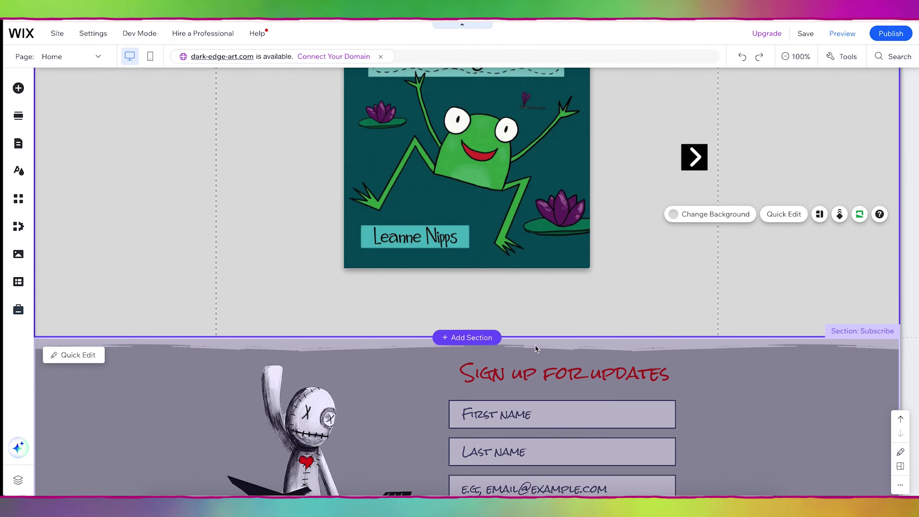
pyautogui.click(606, 303)
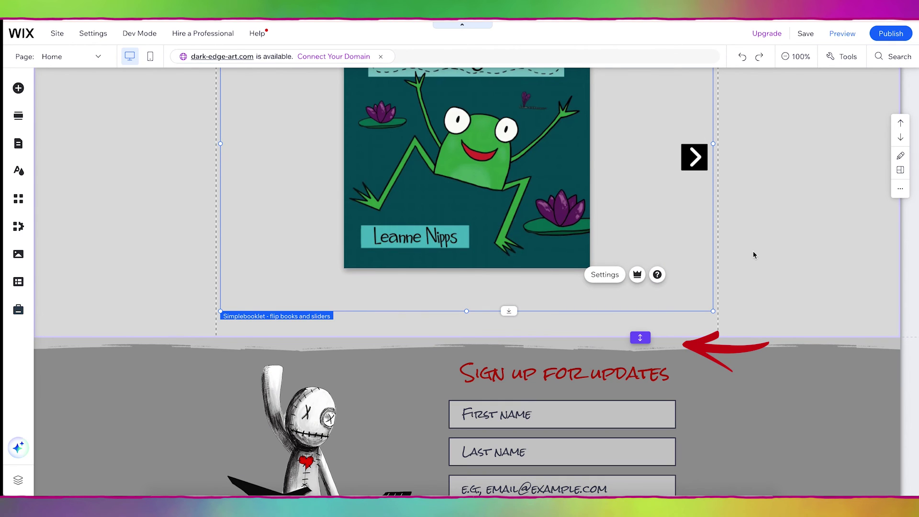
pyautogui.scroll(5, 753, 251)
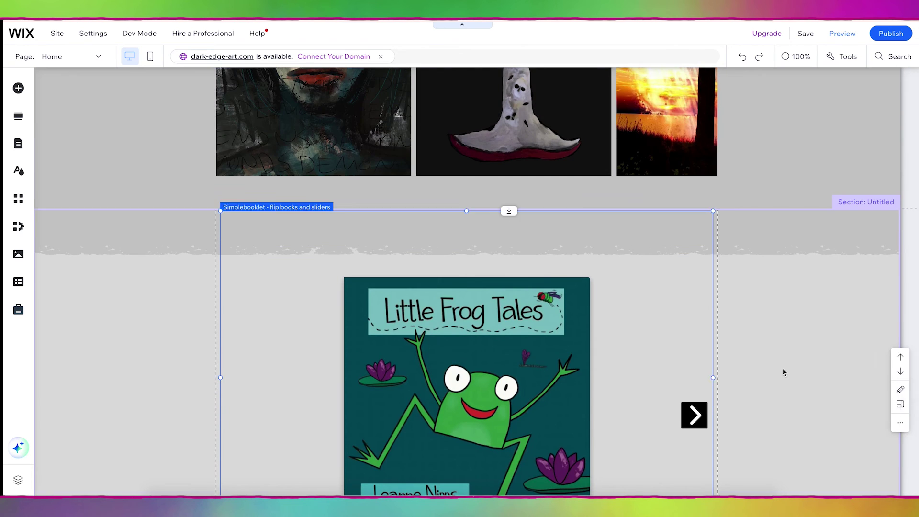
pyautogui.scroll(-4, 782, 369)
pyautogui.scroll(-1, 782, 372)
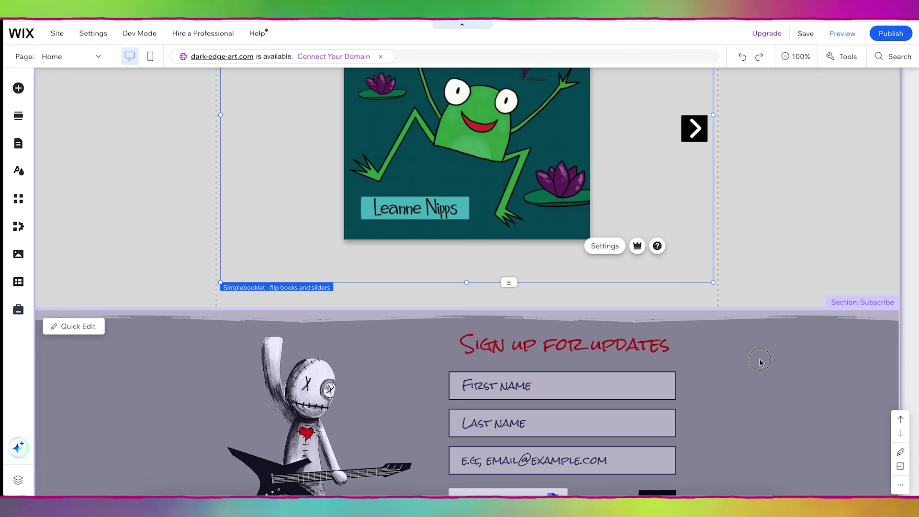
pyautogui.click(759, 361)
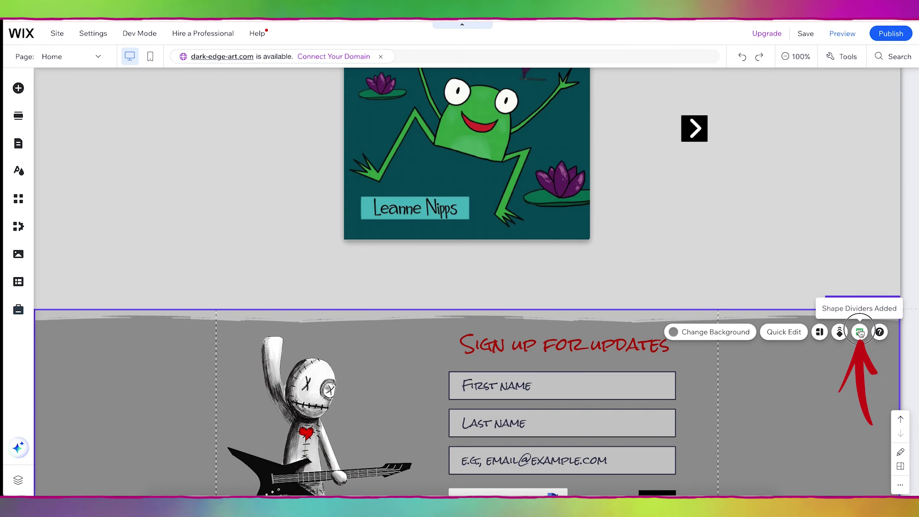
pyautogui.click(860, 332)
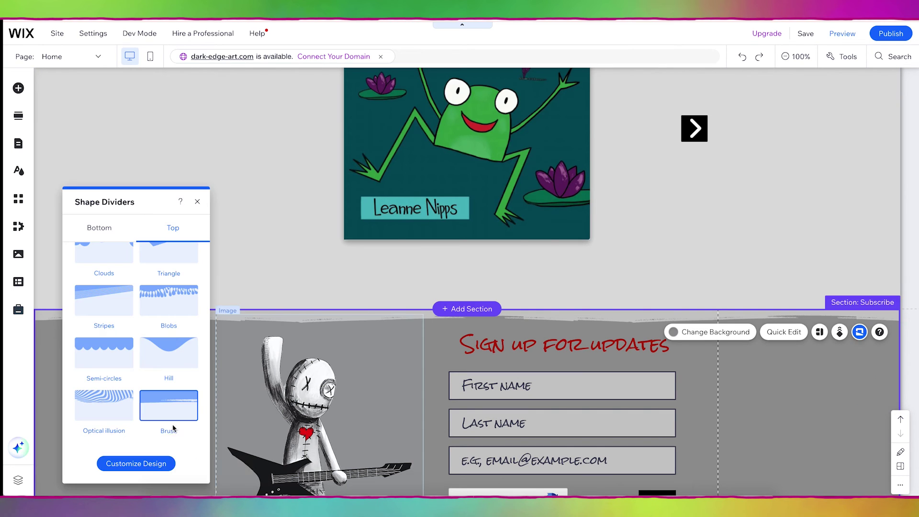
pyautogui.click(143, 466)
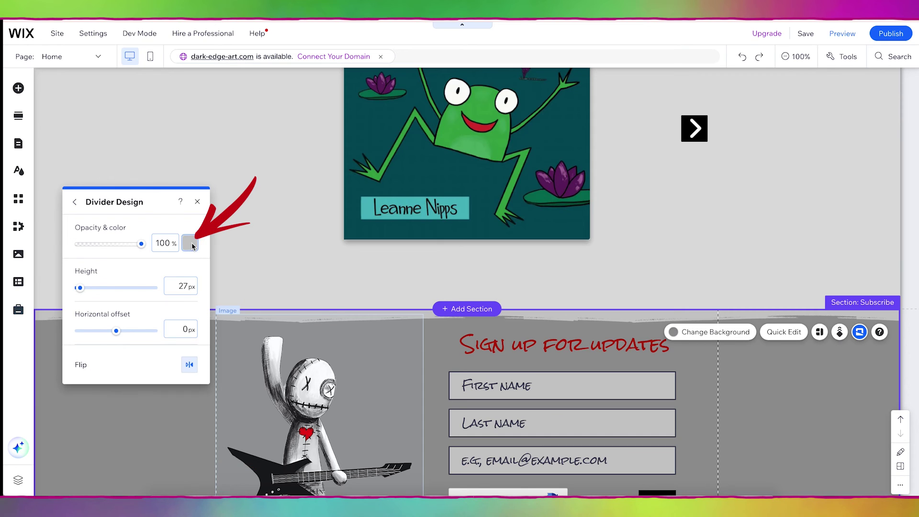
pyautogui.click(190, 243)
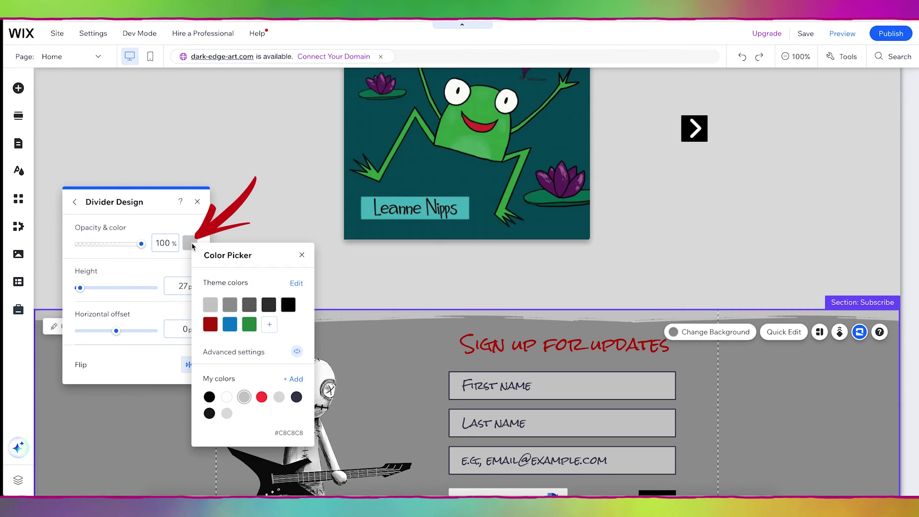
pyautogui.click(229, 415)
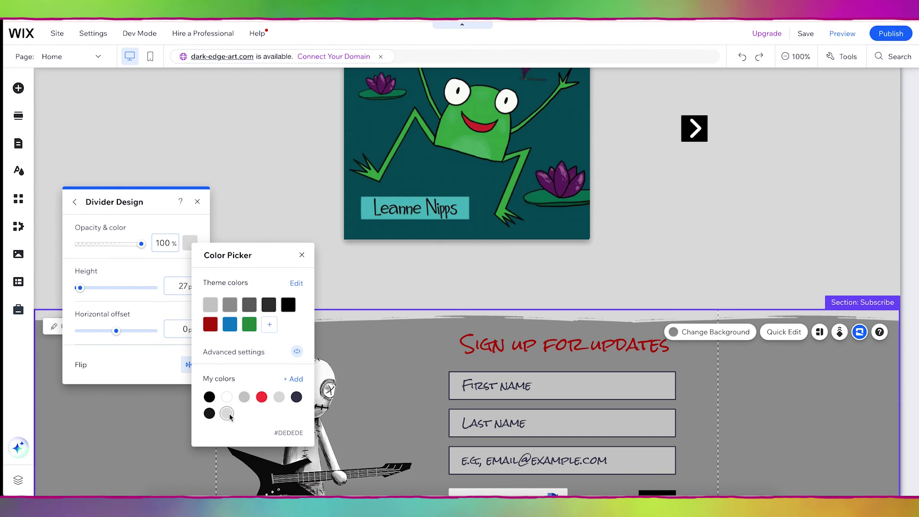
pyautogui.click(243, 228)
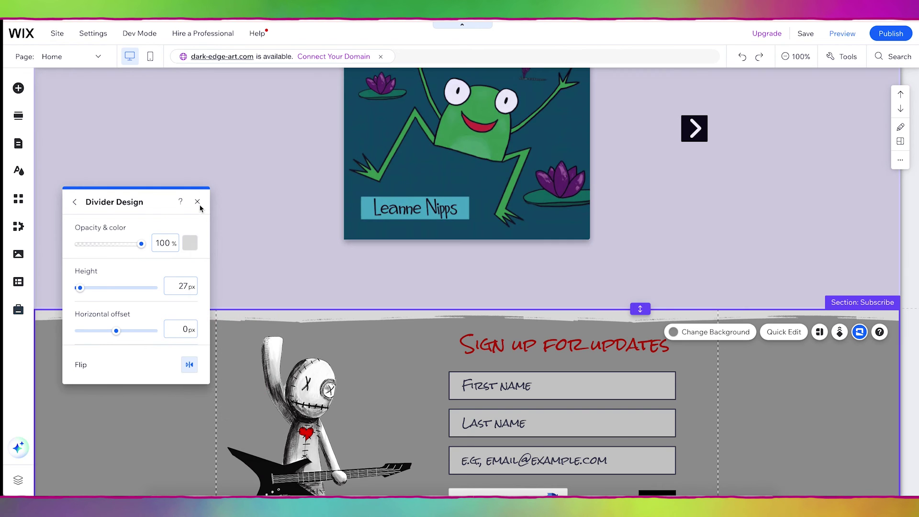
pyautogui.click(197, 201)
# Move the flipbook down to leave space beneath the top divider, and extend the section's height below it.
pyautogui.scroll(3, 789, 409)
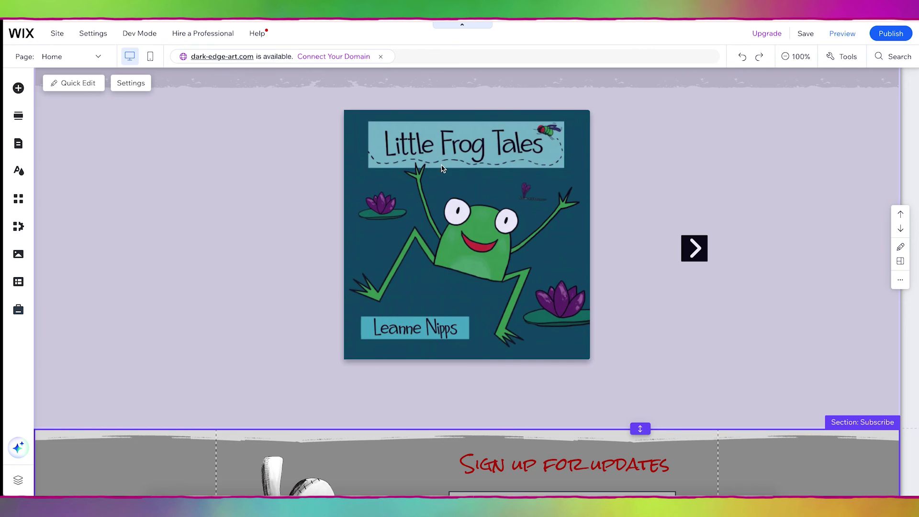
pyautogui.click(466, 173)
pyautogui.moveTo(469, 175); pyautogui.dragTo(470, 205)
pyautogui.scroll(-2, 526, 287)
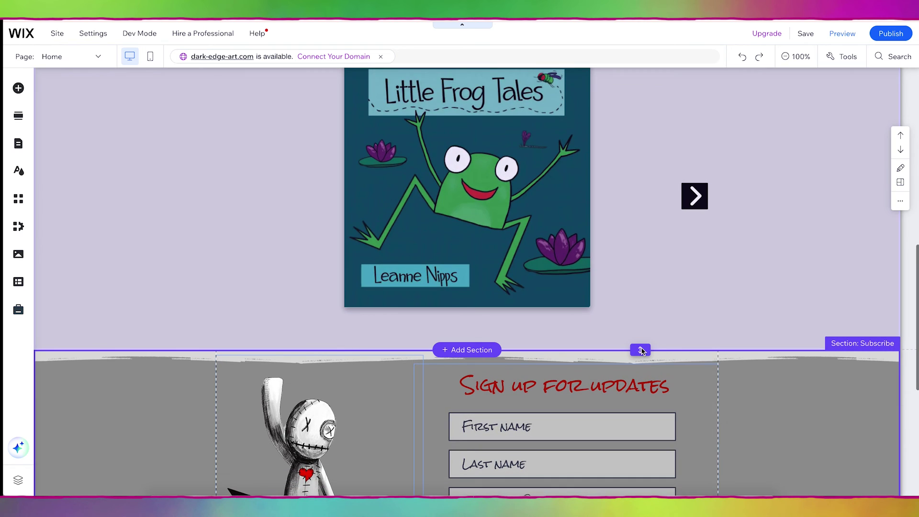
pyautogui.moveTo(643, 359); pyautogui.dragTo(643, 404)
# Add a Heading 2 reading "Available Now on Amazon" above the flipbook, and widen and heighten its text box.
pyautogui.scroll(4, 151, 142)
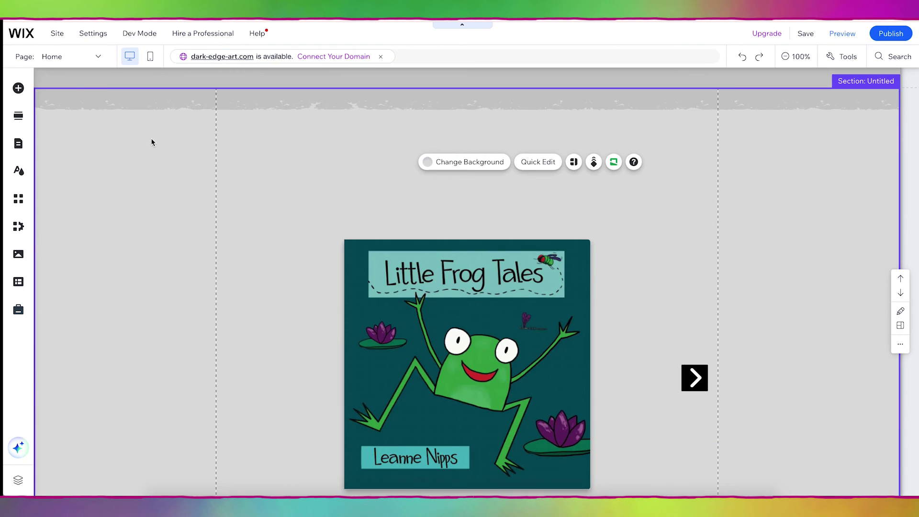
pyautogui.click(18, 89)
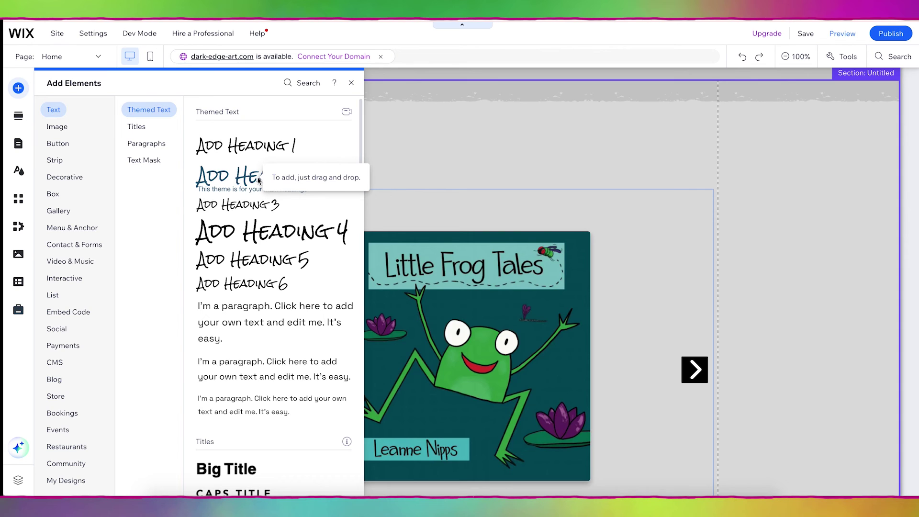
pyautogui.moveTo(213, 179); pyautogui.dragTo(433, 152)
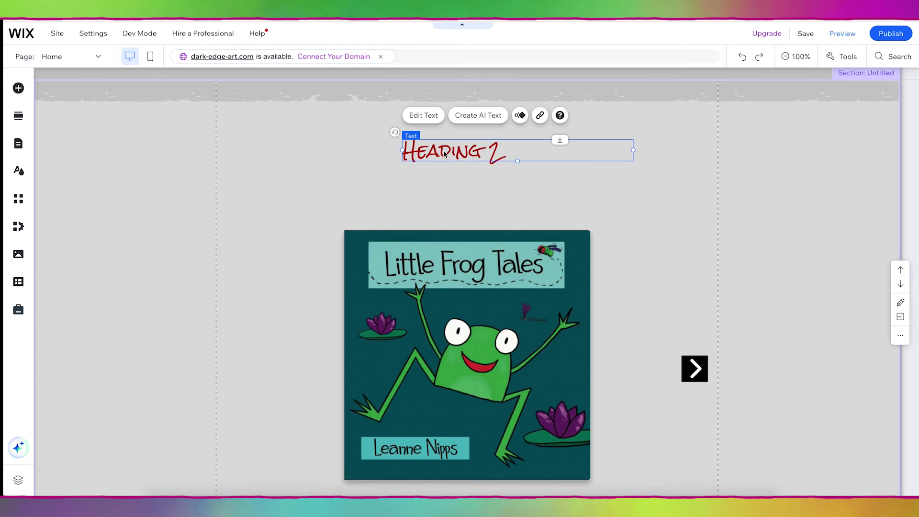
pyautogui.doubleClick(444, 153)
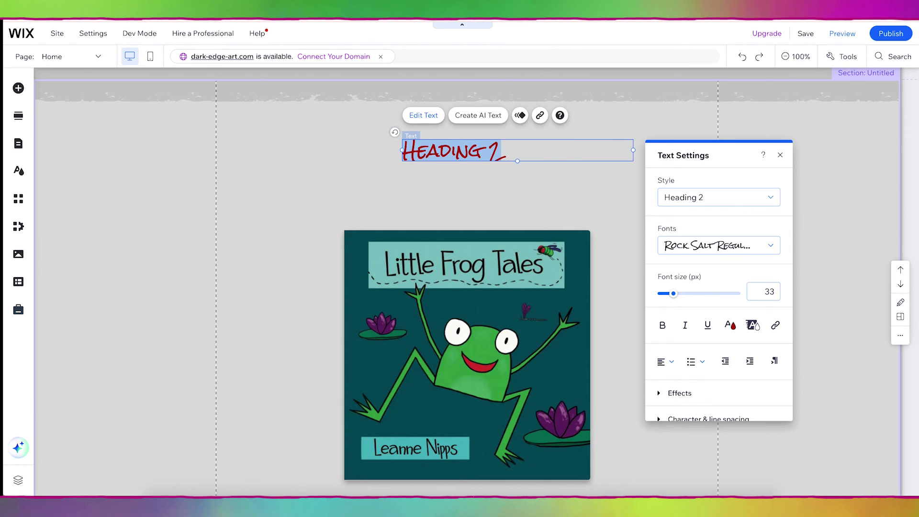
pyautogui.write('Available')
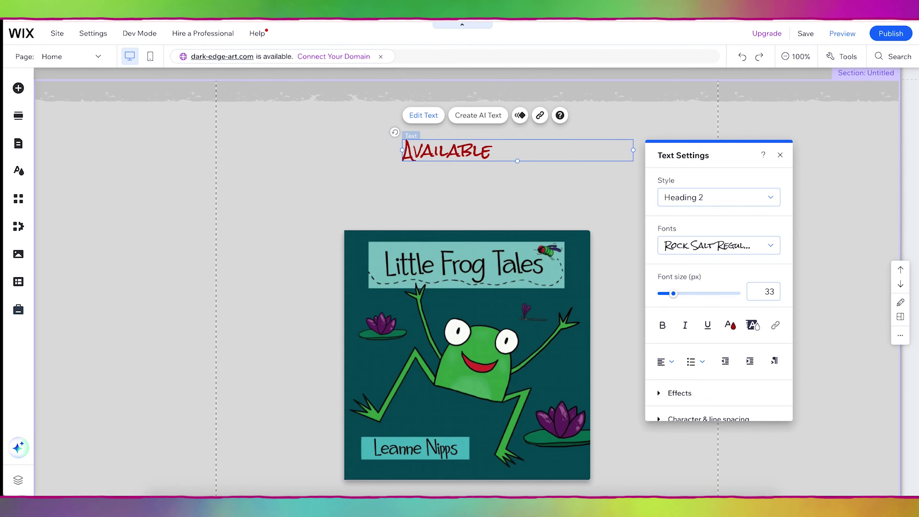
pyautogui.write(' Now on Amazon')
pyautogui.moveTo(402, 150); pyautogui.dragTo(304, 150)
pyautogui.moveTo(468, 162); pyautogui.dragTo(468, 188)
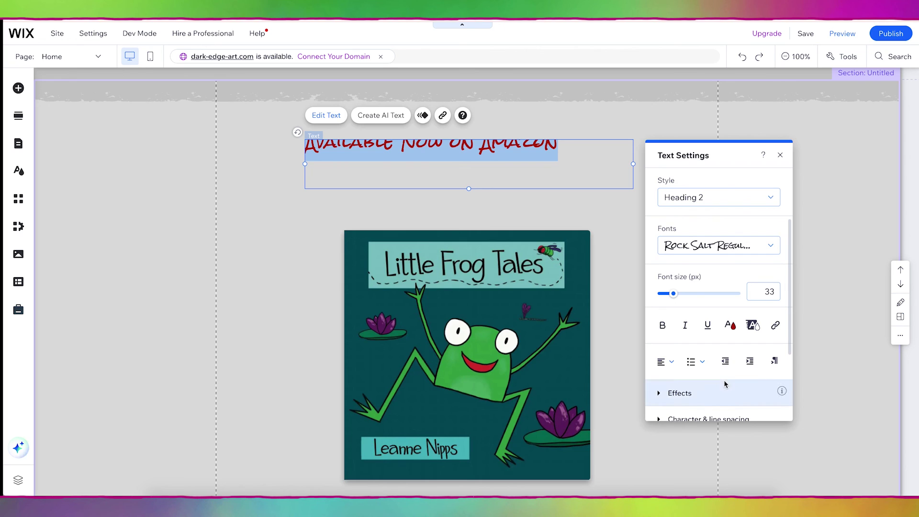
# Set the heading's custom line spacing to 2.5 and save the change to the theme's Heading 2 style.
pyautogui.scroll(-4, 723, 383)
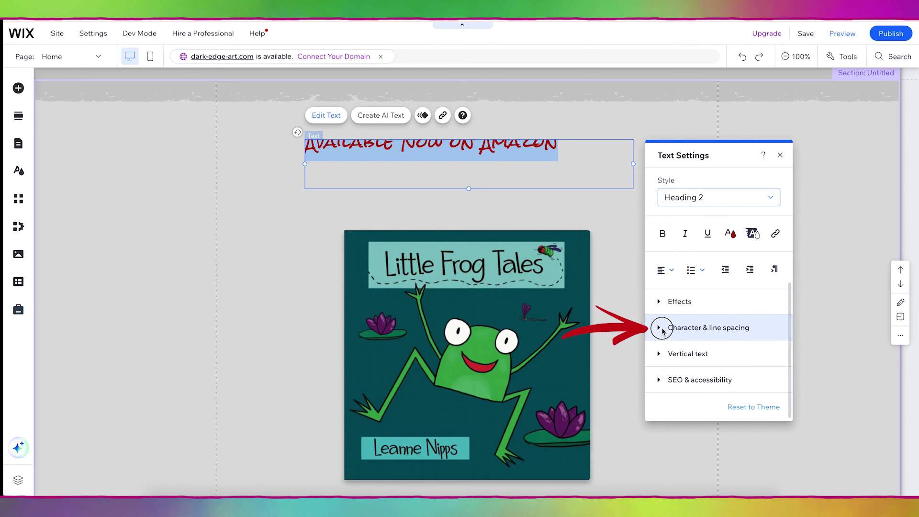
pyautogui.click(663, 330)
pyautogui.moveTo(687, 353); pyautogui.dragTo(724, 353)
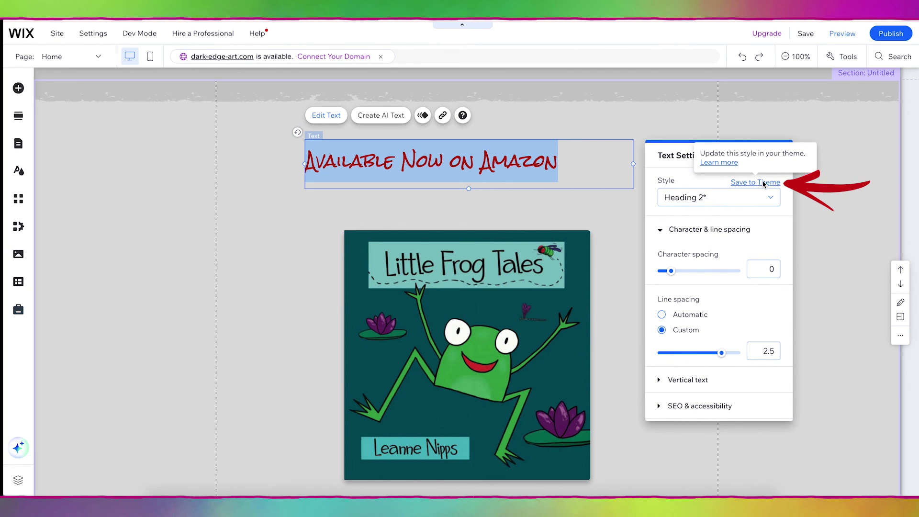
pyautogui.click(763, 183)
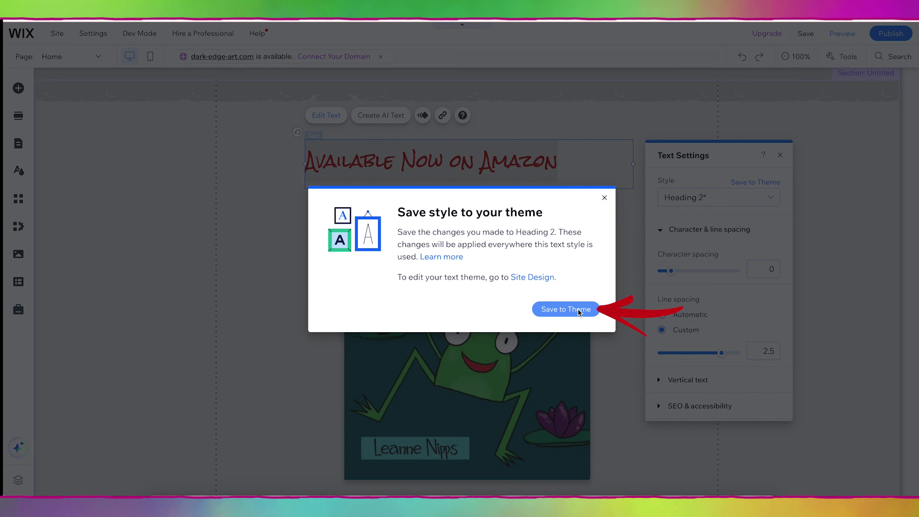
pyautogui.click(578, 309)
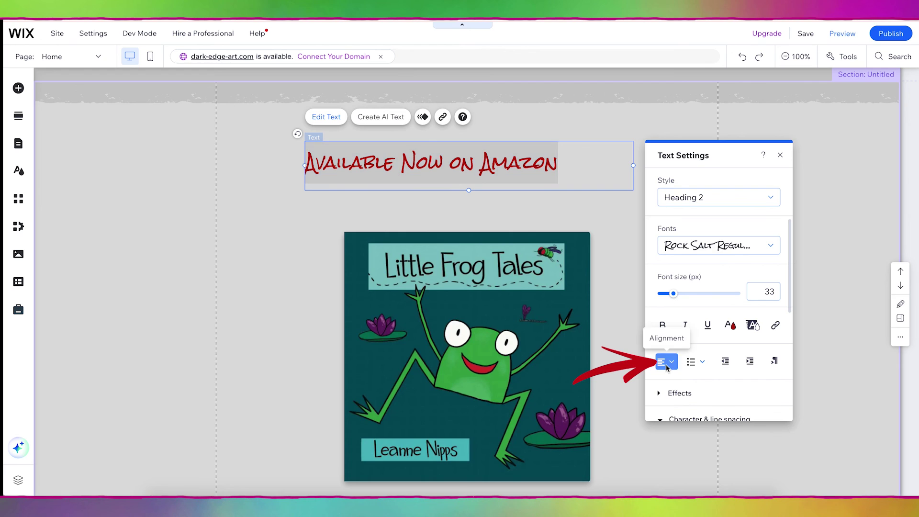
# Centre the "Available Now on Amazon" heading and recolour it with the dark teal sampled from the flipbook cover.
pyautogui.click(669, 361)
pyautogui.click(669, 380)
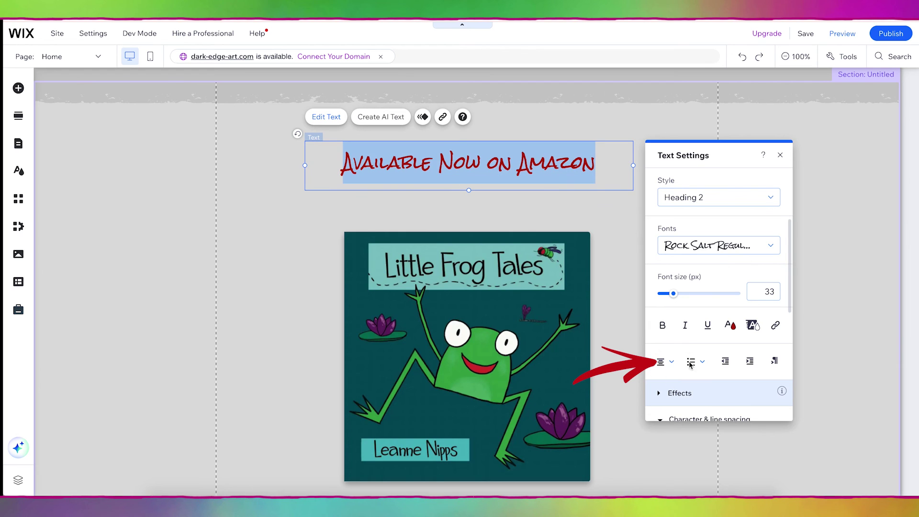
pyautogui.click(731, 327)
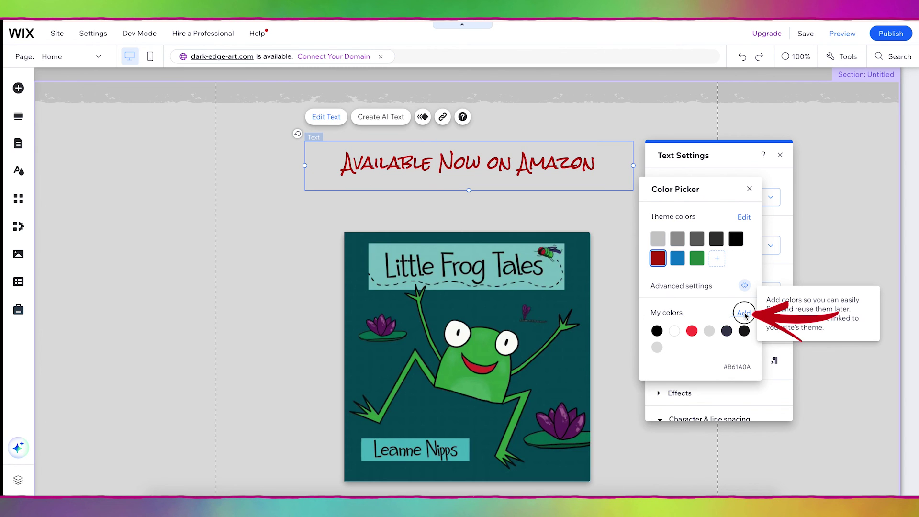
pyautogui.click(744, 313)
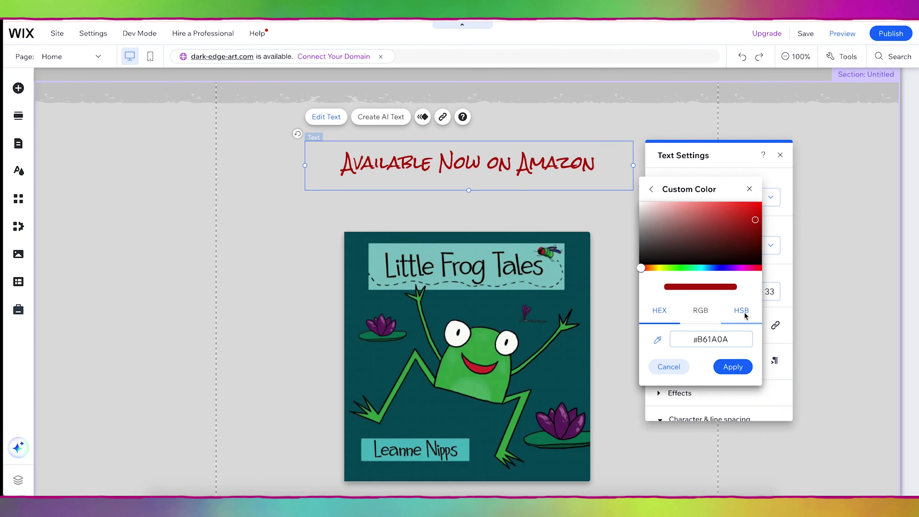
pyautogui.click(656, 340)
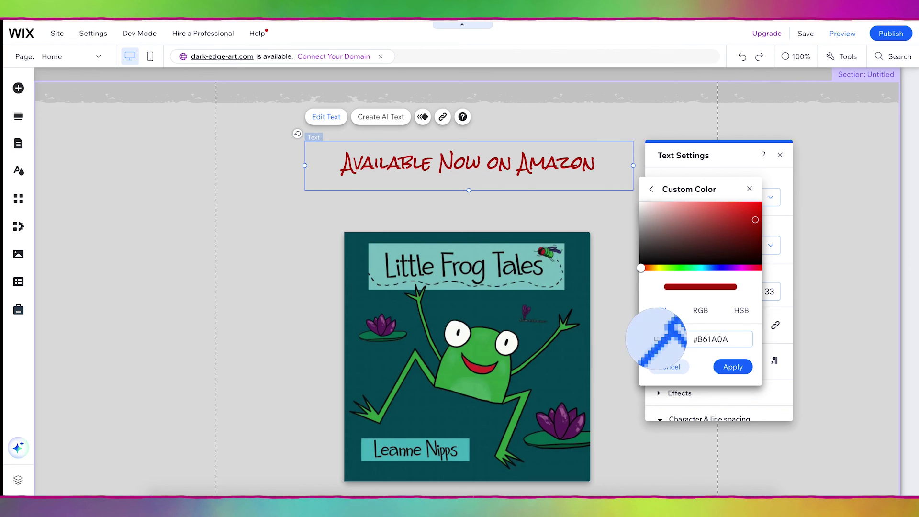
pyautogui.click(556, 362)
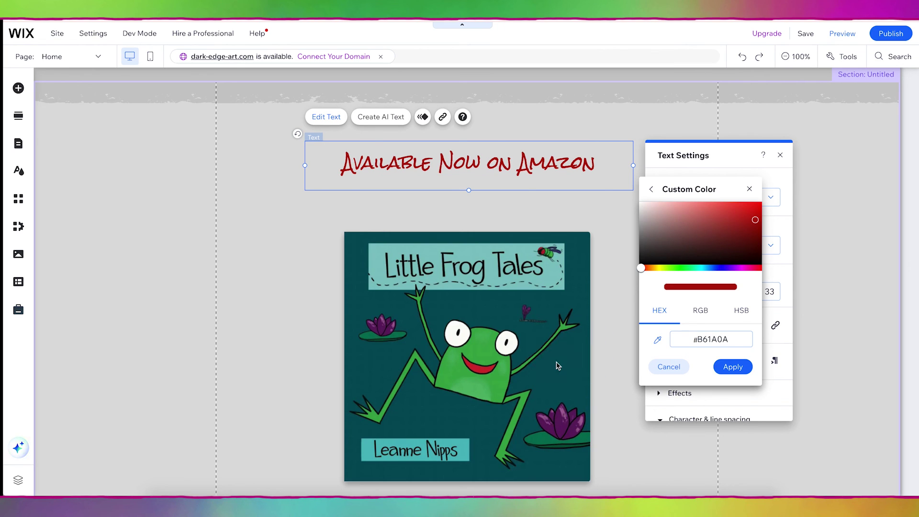
pyautogui.click(781, 227)
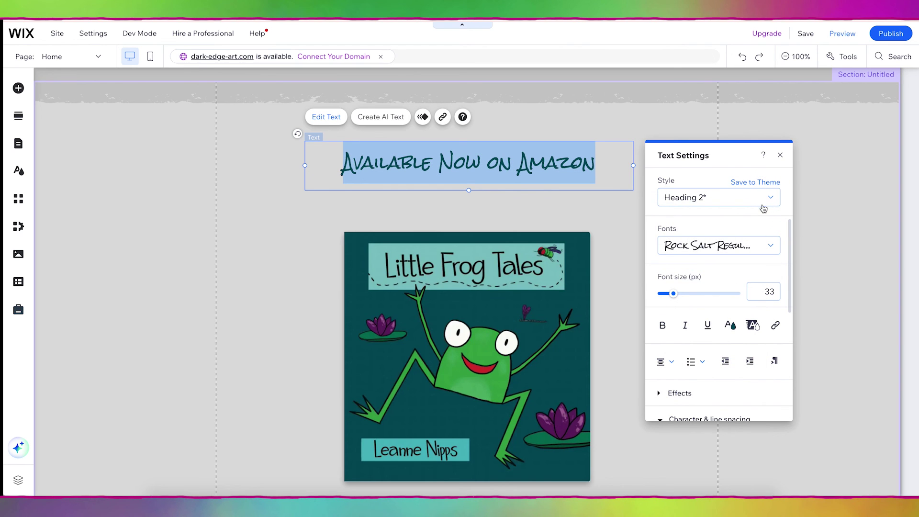
# Move the Amazon heading up, centred in the section, and move the flipbook up to sit closer beneath it.
pyautogui.press('Escape')
pyautogui.moveTo(485, 163); pyautogui.dragTo(483, 147)
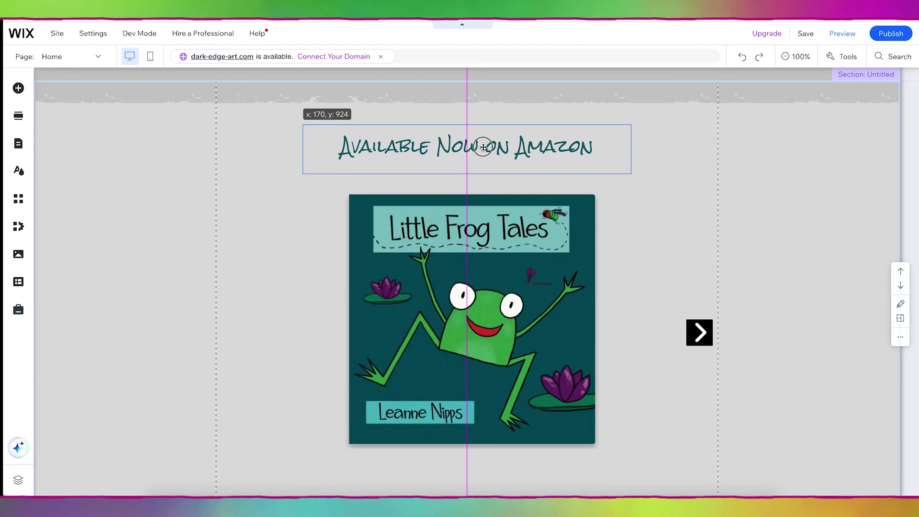
pyautogui.moveTo(507, 249); pyautogui.dragTo(507, 237)
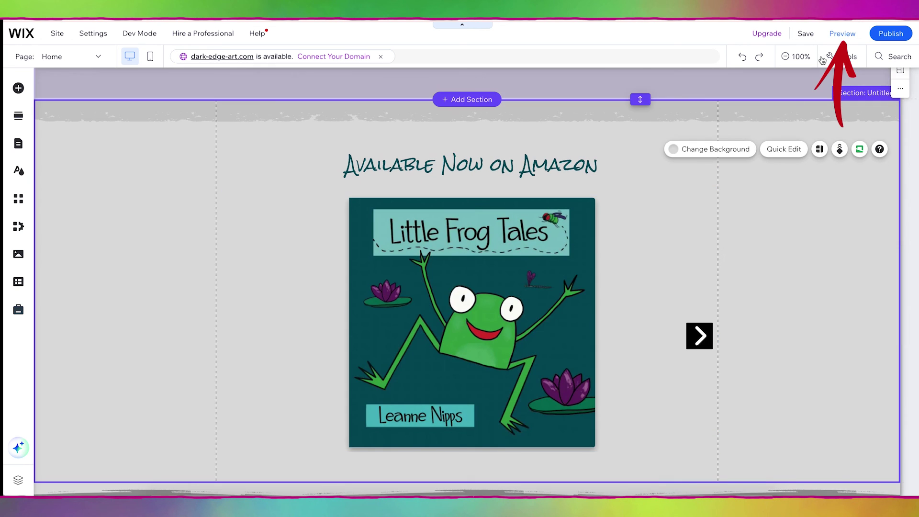
# Preview the site and page through the flipbook to its closing Amazon purchase page.
pyautogui.click(834, 37)
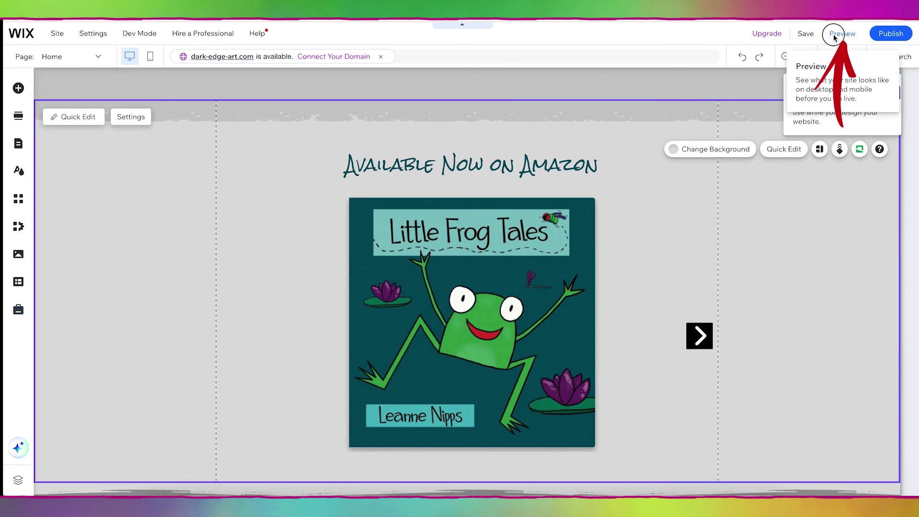
pyautogui.click(688, 331)
pyautogui.click(689, 331)
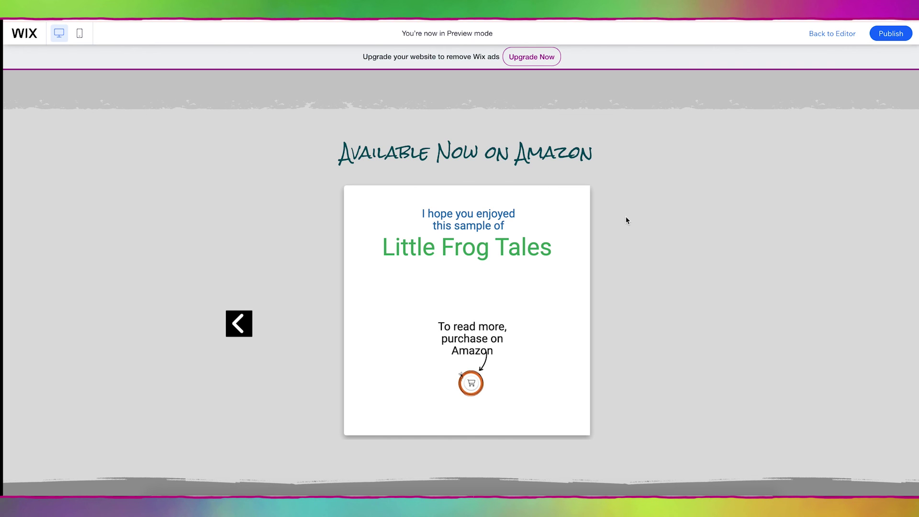
# Publish the site and page through the flipbook beneath the Amazon heading on the live home page.
pyautogui.moveTo(899, 36)
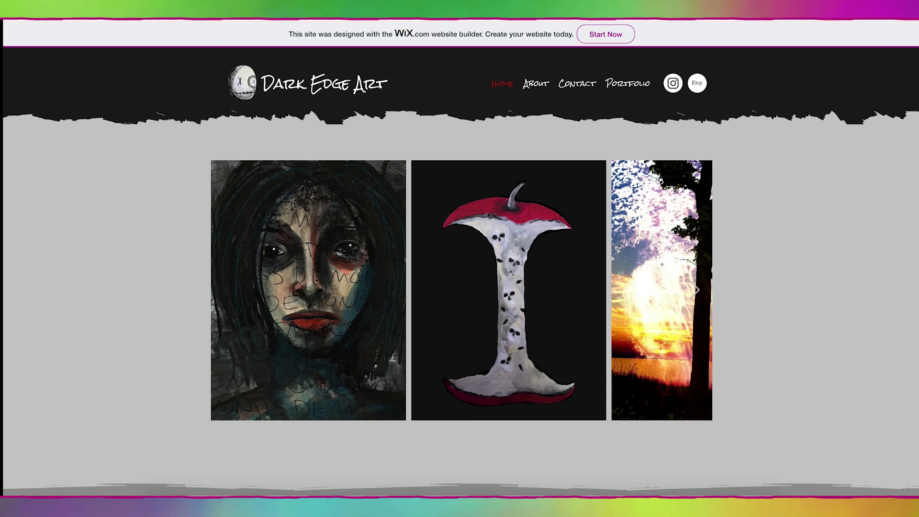
pyautogui.scroll(-7, 803, 215)
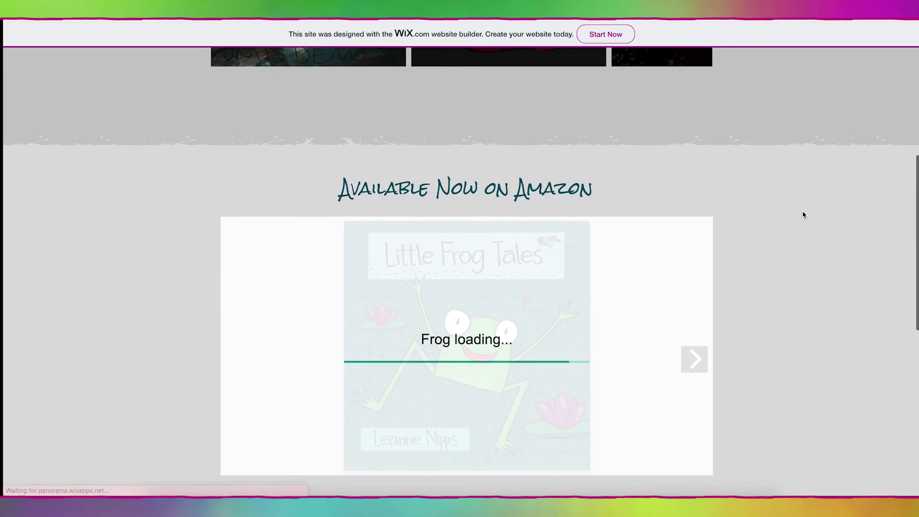
pyautogui.scroll(-2, 802, 213)
pyautogui.click(694, 299)
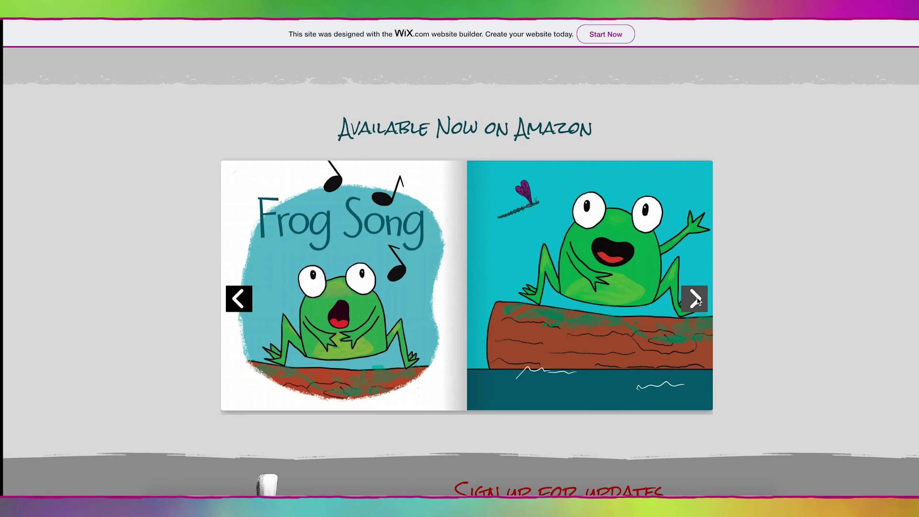
pyautogui.click(695, 298)
pyautogui.click(695, 298)
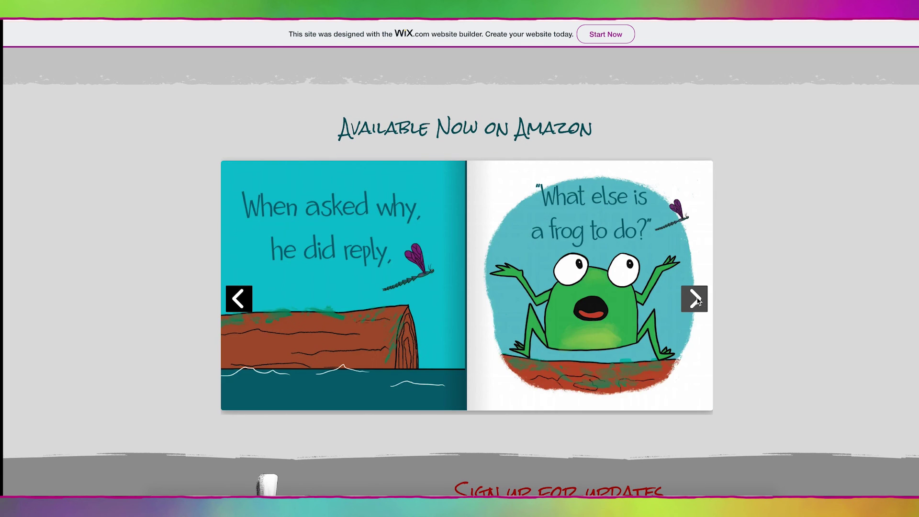
pyautogui.click(695, 299)
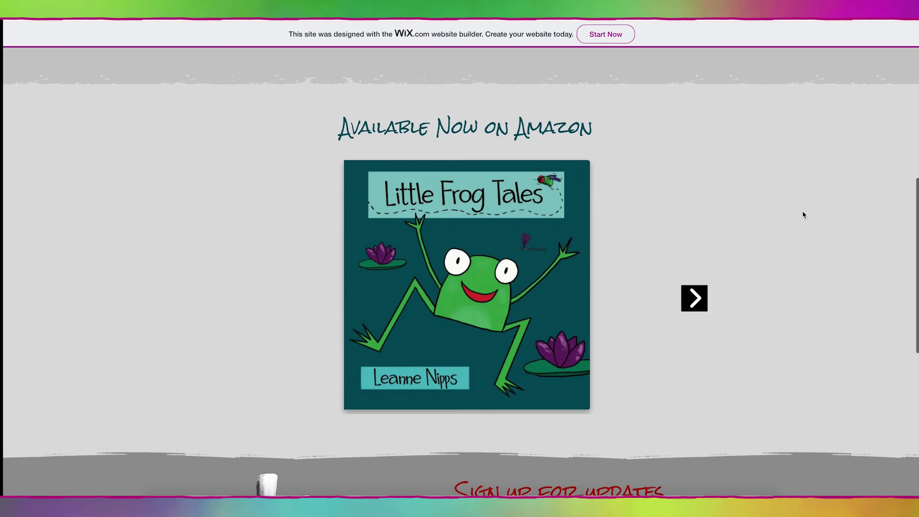